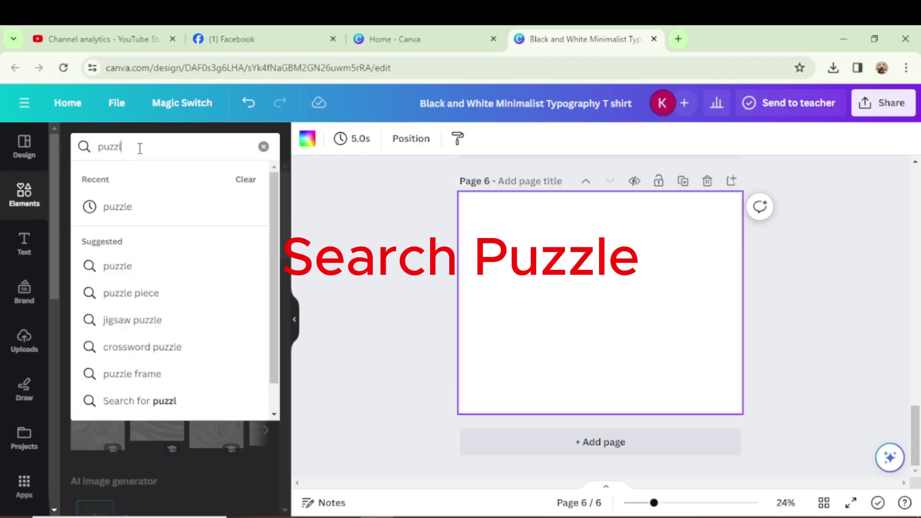
# Search Elements graphics for 'puzzle' and add the jigsaw grid graphic to page 6.
pyautogui.press('Return')
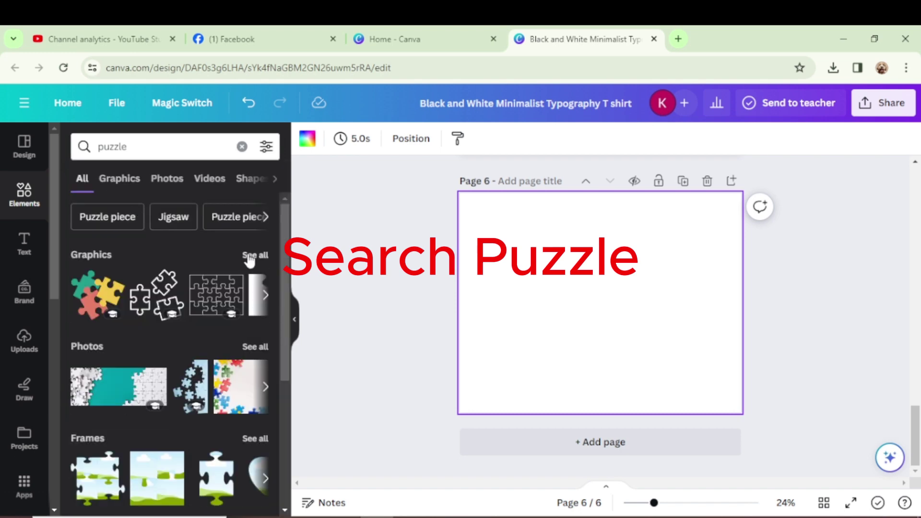
pyautogui.click(118, 181)
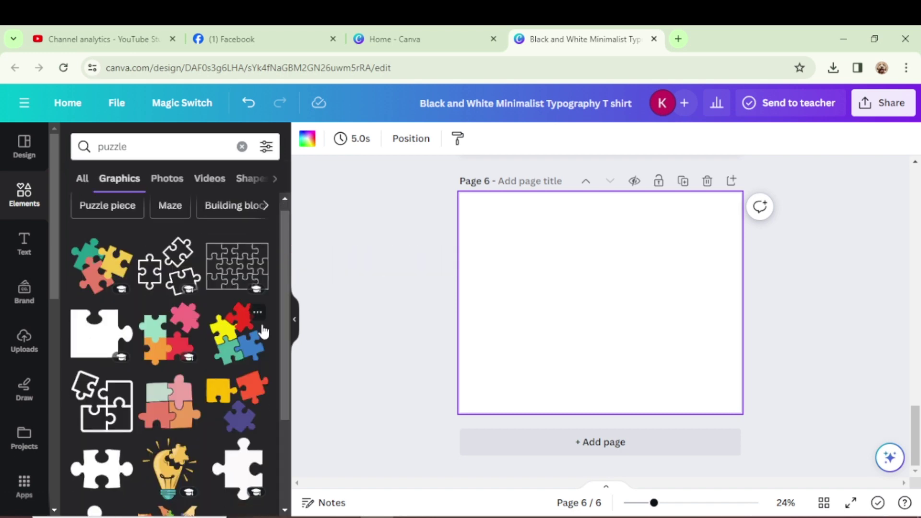
pyautogui.scroll(-3, 201, 335)
pyautogui.scroll(-3, 191, 348)
pyautogui.scroll(-2, 206, 304)
pyautogui.scroll(-3, 216, 340)
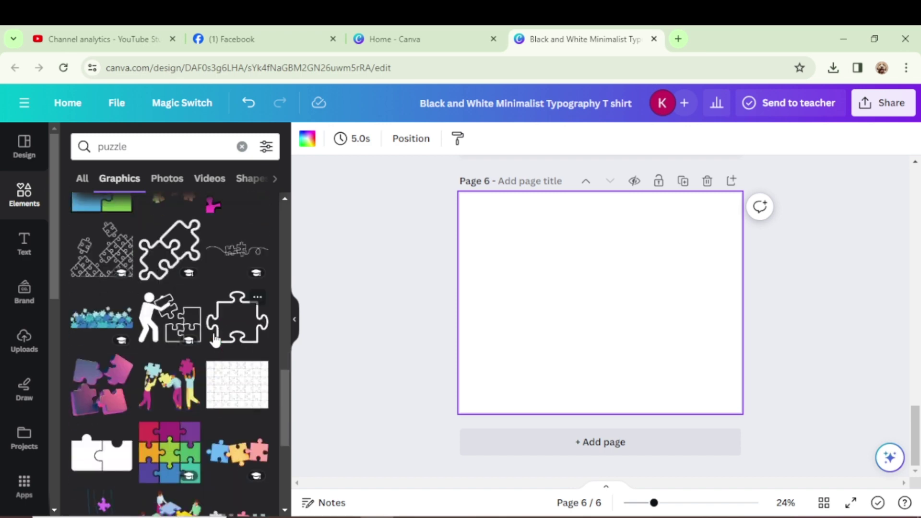
pyautogui.click(241, 393)
# Recolour the jigsaw grid with black outlines and an orange fill.
pyautogui.click(463, 139)
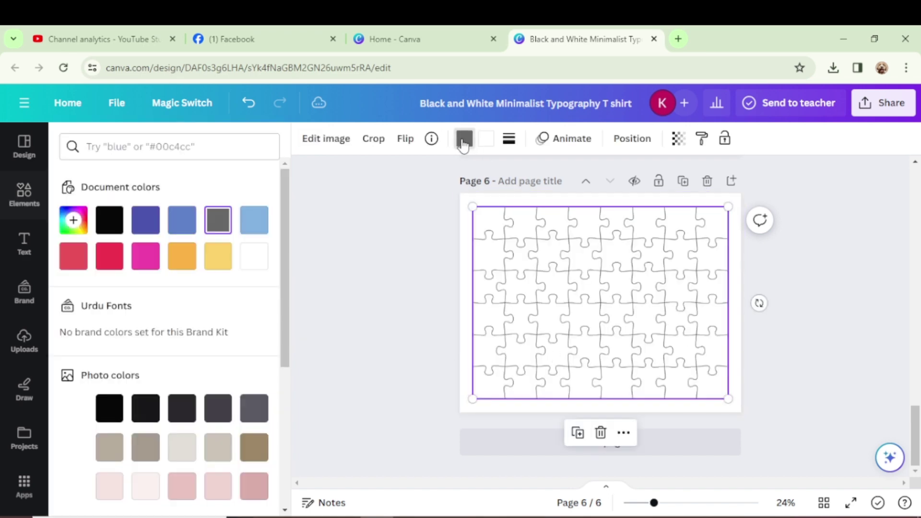
pyautogui.click(110, 410)
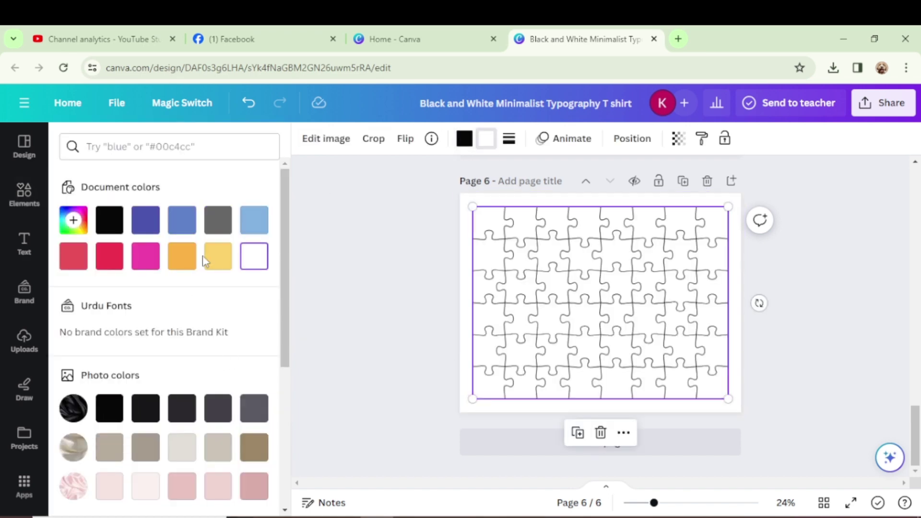
pyautogui.click(182, 256)
pyautogui.click(421, 236)
# Set the Canva download to include only page 6.
pyautogui.click(883, 102)
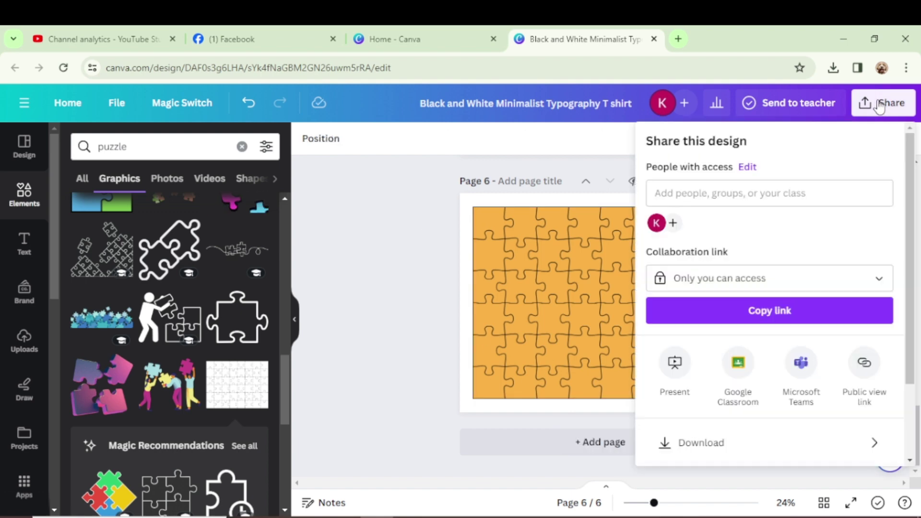
pyautogui.scroll(-2, 685, 355)
pyautogui.click(684, 346)
pyautogui.click(890, 349)
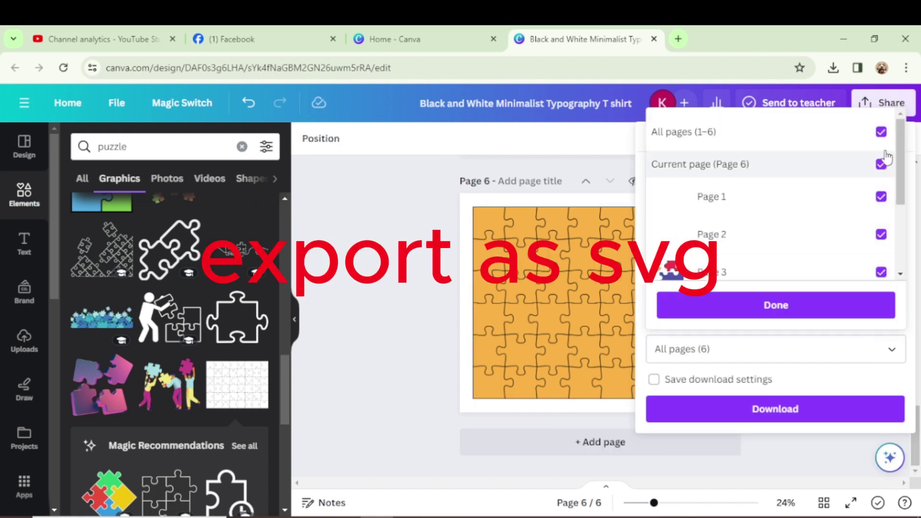
pyautogui.click(884, 128)
pyautogui.scroll(-2, 849, 226)
pyautogui.click(880, 256)
pyautogui.click(797, 309)
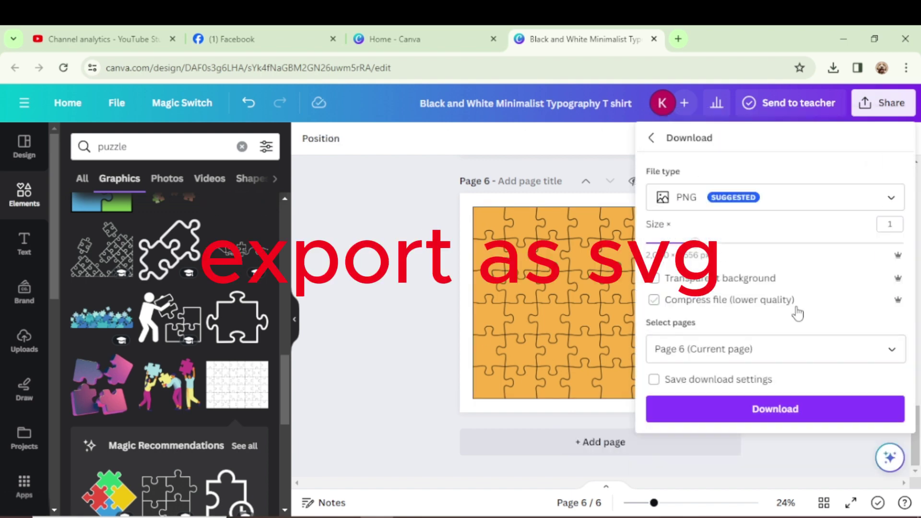
# Choose SVG as the file type and download page 6.
pyautogui.click(891, 198)
pyautogui.scroll(-3, 767, 287)
pyautogui.click(698, 270)
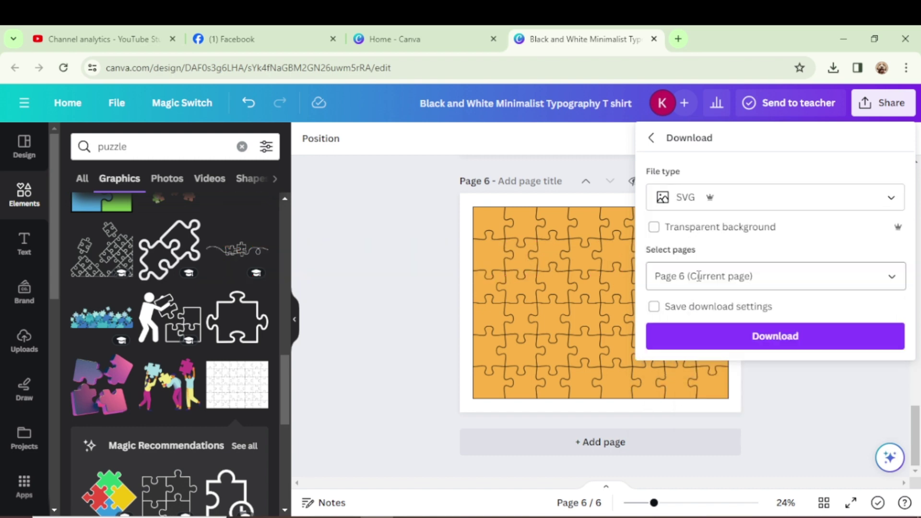
pyautogui.click(800, 342)
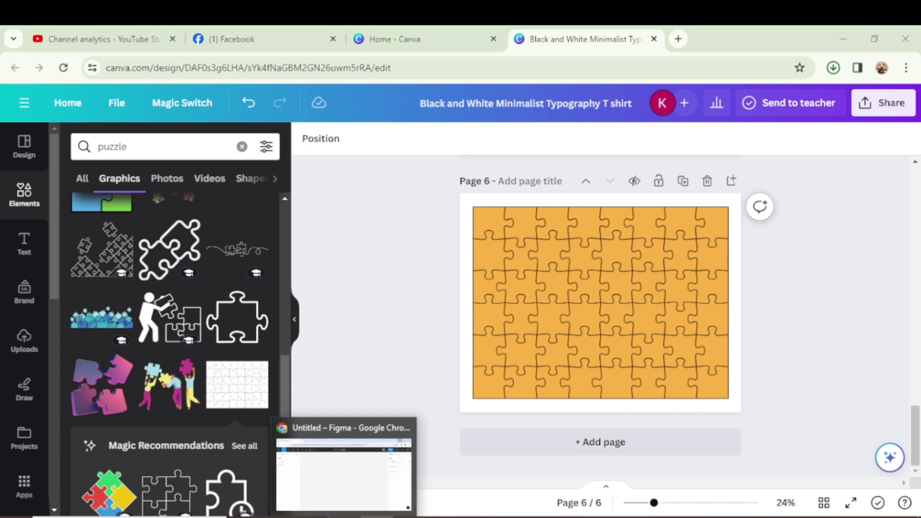
pyautogui.click(350, 460)
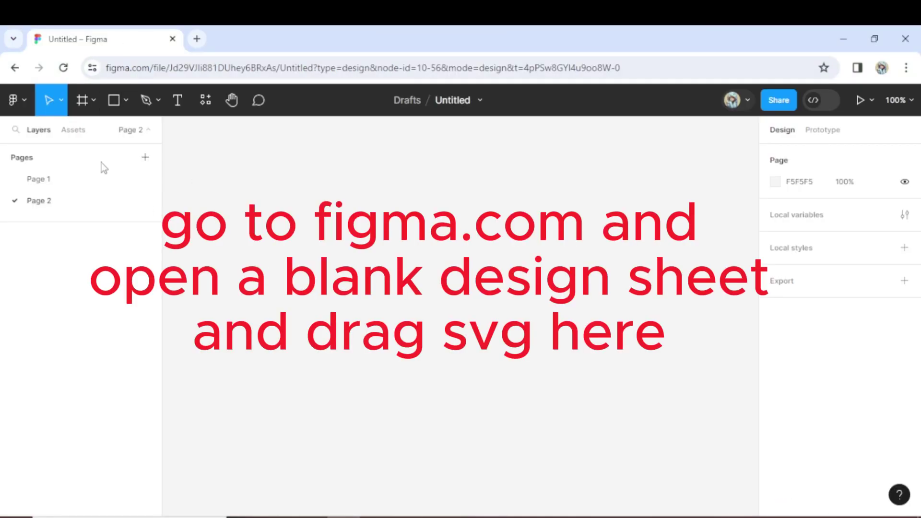
# Drag the downloaded puzzle SVG from the Downloads folder onto the Figma canvas.
pyautogui.moveTo(115, 38); pyautogui.dragTo(455, 421)
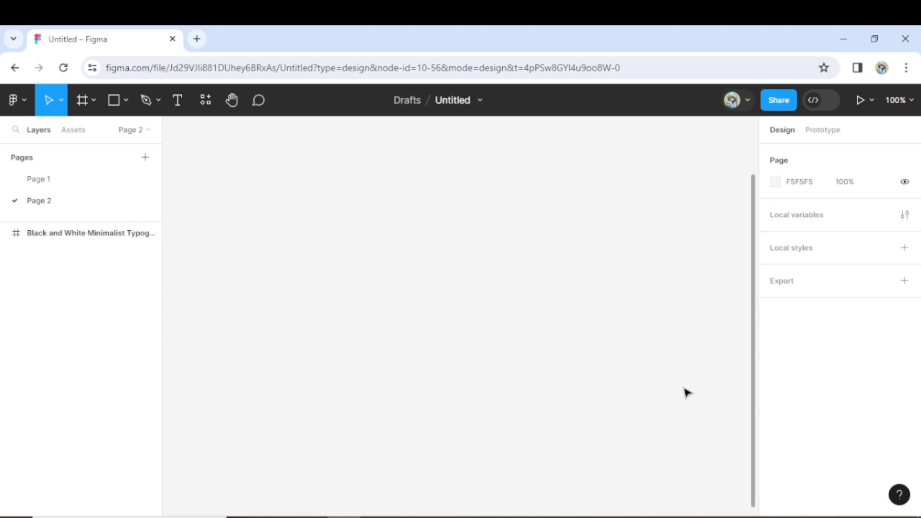
pyautogui.click(423, 460)
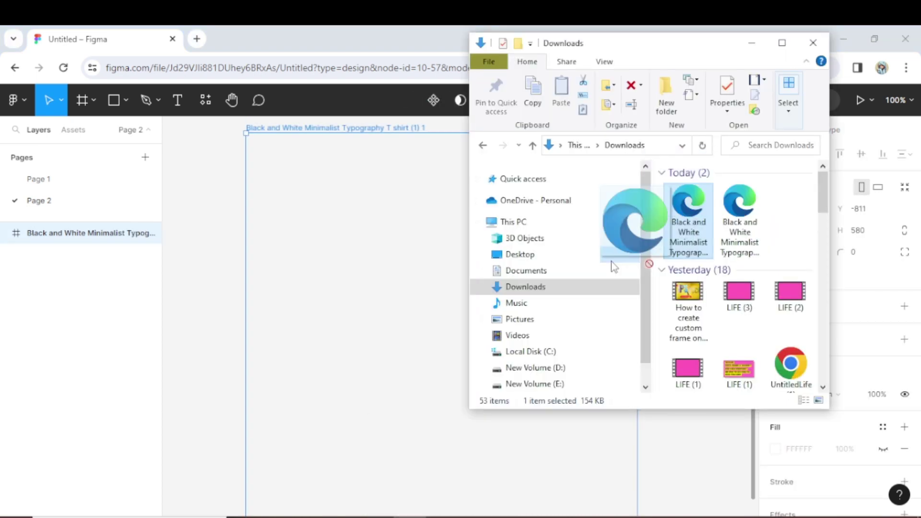
pyautogui.moveTo(612, 266); pyautogui.dragTo(451, 311)
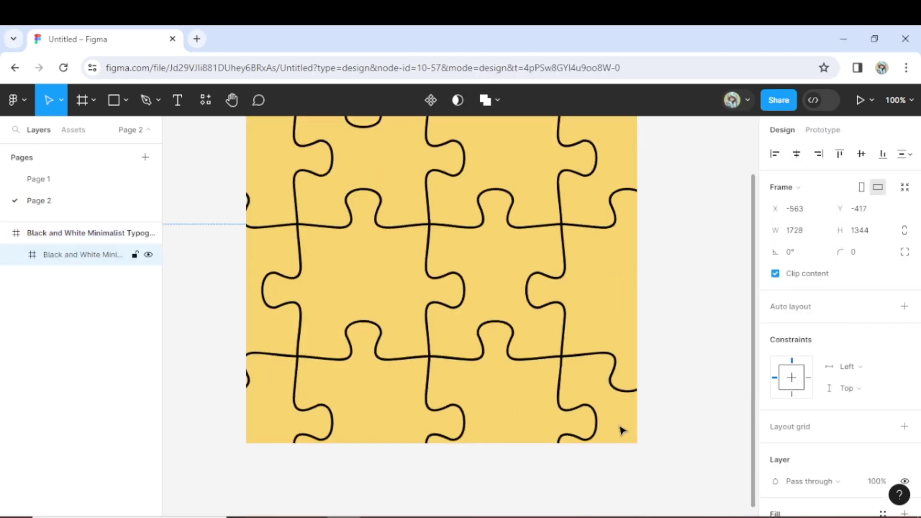
pyautogui.scroll(-3, 593, 405)
pyautogui.moveTo(603, 329)
pyautogui.mouseDown()
pyautogui.moveTo(516, 251)
pyautogui.moveTo(601, 288)
pyautogui.moveTo(524, 293)
pyautogui.mouseUp()
# Resize the puzzle frame down to 692×414 and move it fully into view.
pyautogui.moveTo(755, 466); pyautogui.dragTo(629, 344)
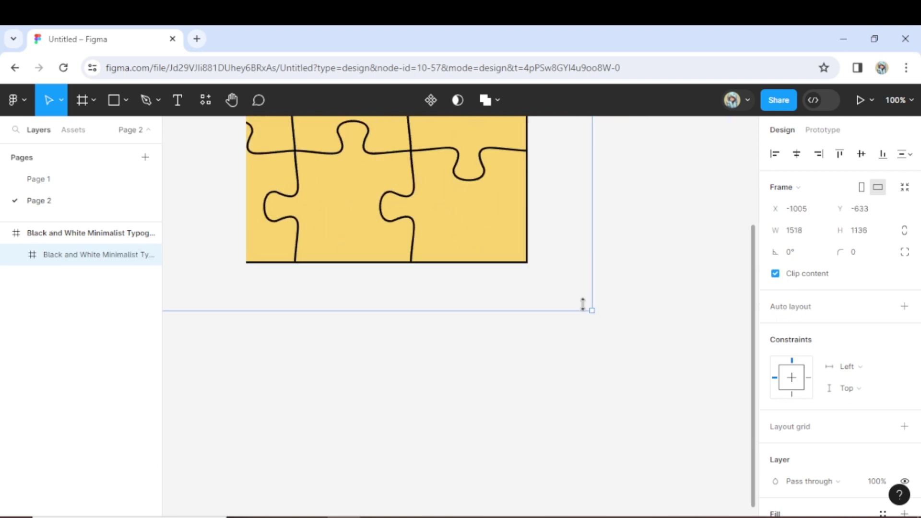
pyautogui.moveTo(646, 423)
pyautogui.mouseDown()
pyautogui.moveTo(494, 267)
pyautogui.moveTo(622, 354)
pyautogui.moveTo(685, 432)
pyautogui.moveTo(475, 297)
pyautogui.mouseUp()
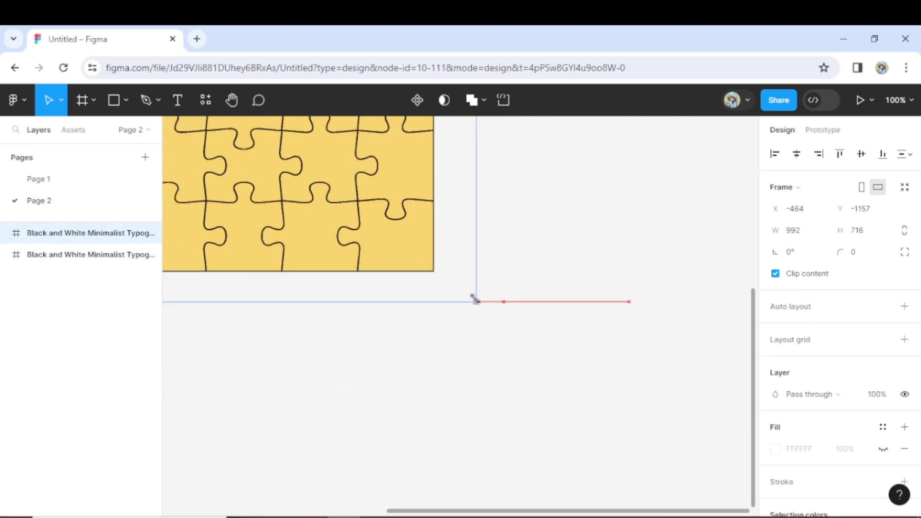
pyautogui.moveTo(343, 202); pyautogui.dragTo(647, 379)
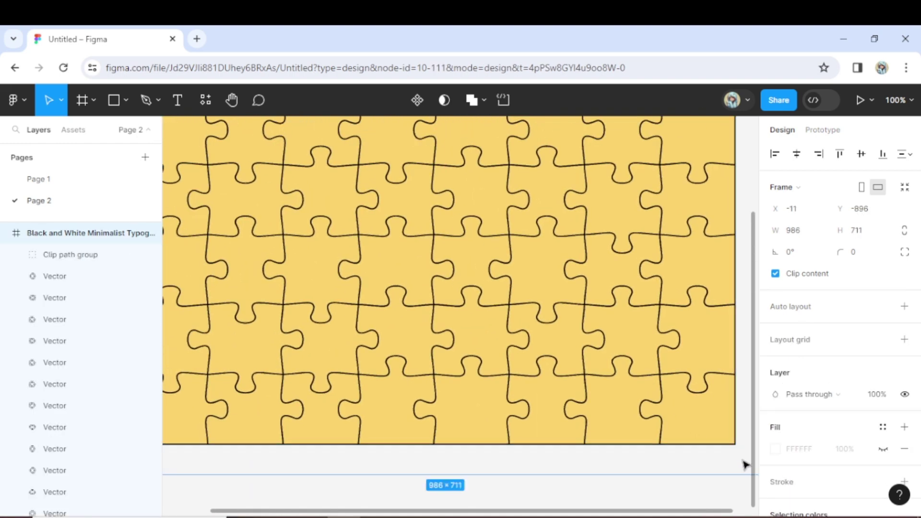
pyautogui.moveTo(745, 465)
pyautogui.mouseDown()
pyautogui.moveTo(668, 403)
pyautogui.moveTo(744, 453)
pyautogui.moveTo(543, 256)
pyautogui.mouseUp()
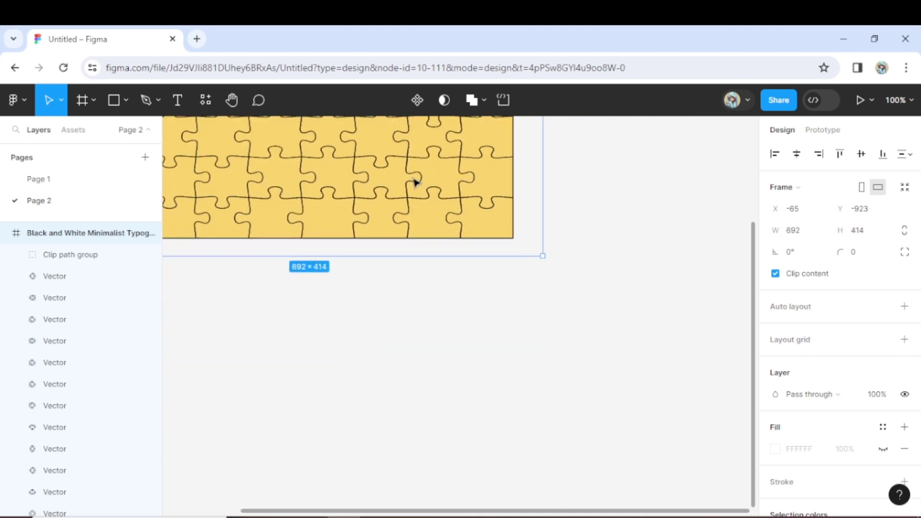
pyautogui.moveTo(415, 182); pyautogui.dragTo(557, 347)
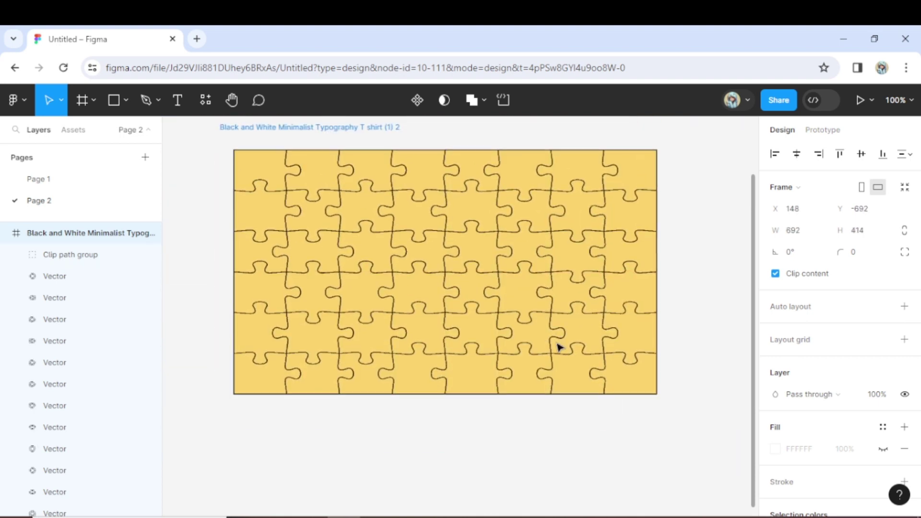
# Give the first eight yellow puzzle pieces the checkerboard image fill, one layer at a time.
pyautogui.click(76, 277)
pyautogui.click(773, 428)
pyautogui.click(648, 157)
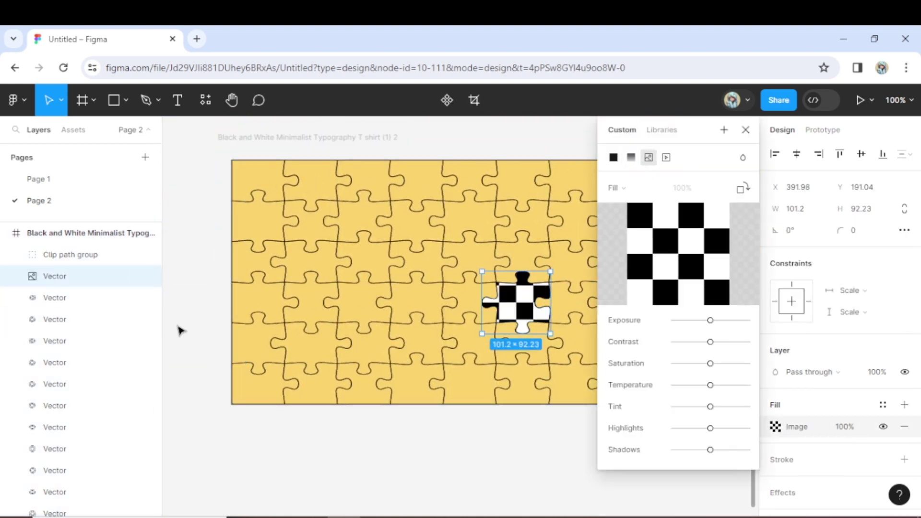
pyautogui.click(54, 298)
pyautogui.click(775, 427)
pyautogui.click(648, 158)
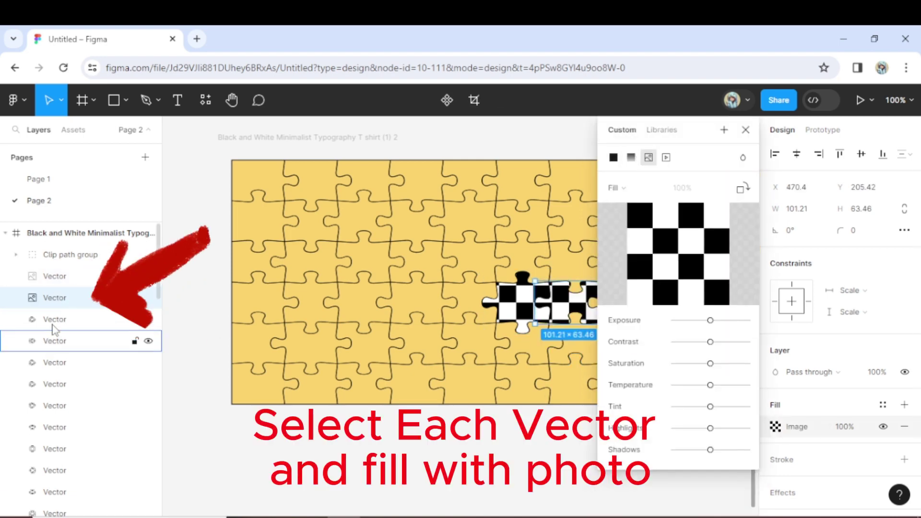
pyautogui.click(54, 318)
pyautogui.click(775, 427)
pyautogui.click(649, 157)
pyautogui.click(107, 341)
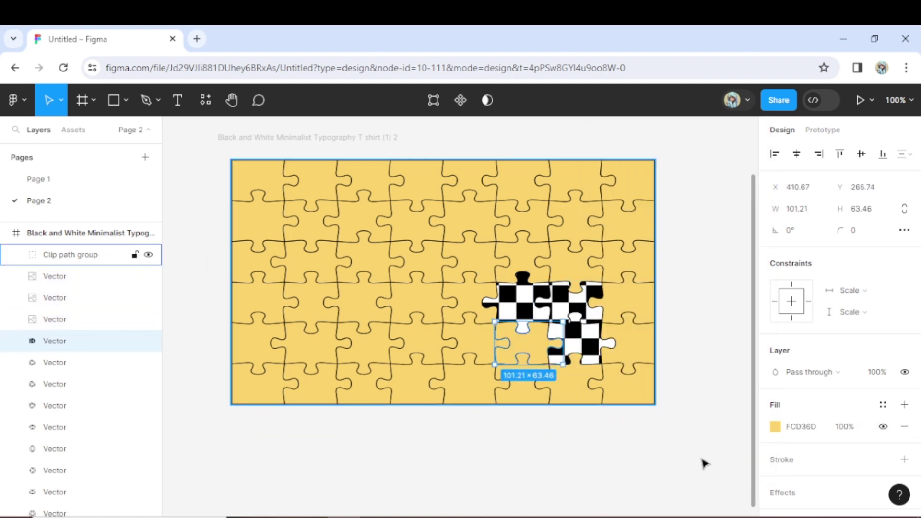
pyautogui.click(775, 427)
pyautogui.click(648, 157)
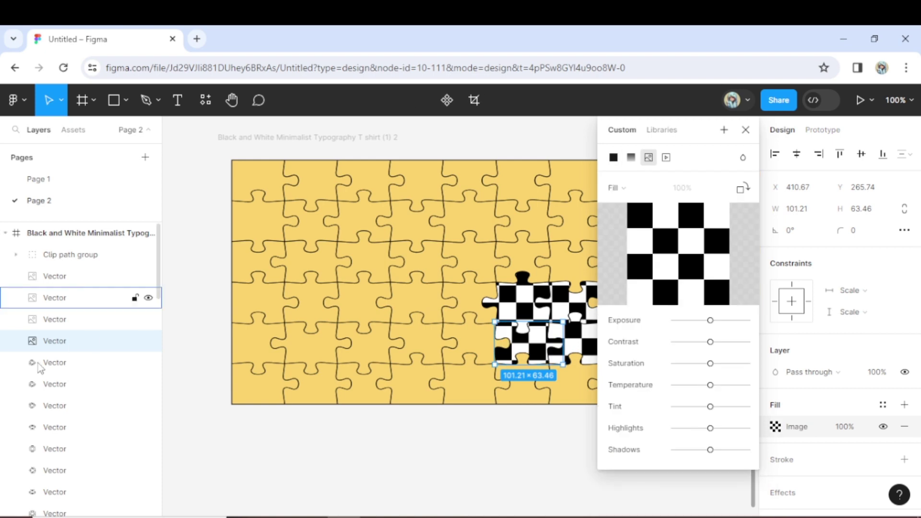
pyautogui.click(54, 362)
pyautogui.click(775, 427)
pyautogui.click(648, 157)
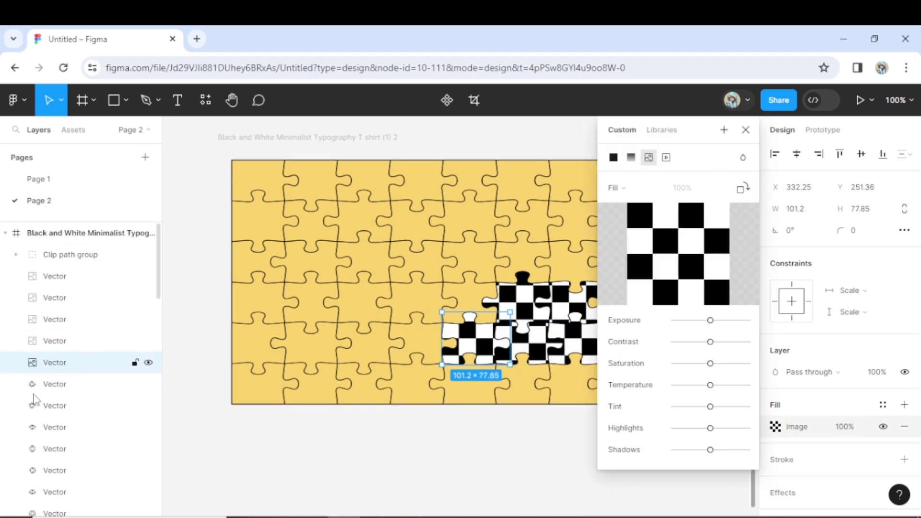
pyautogui.click(46, 388)
pyautogui.click(775, 427)
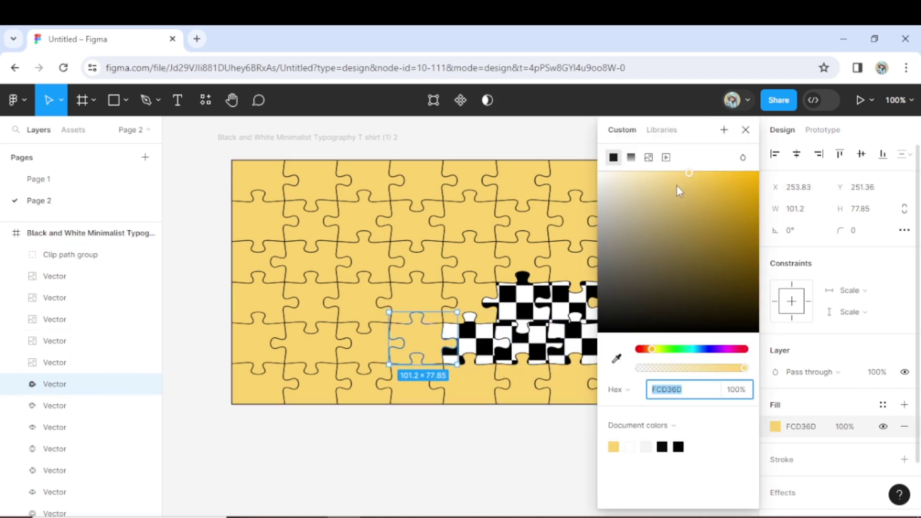
pyautogui.click(649, 157)
pyautogui.click(54, 405)
pyautogui.click(775, 427)
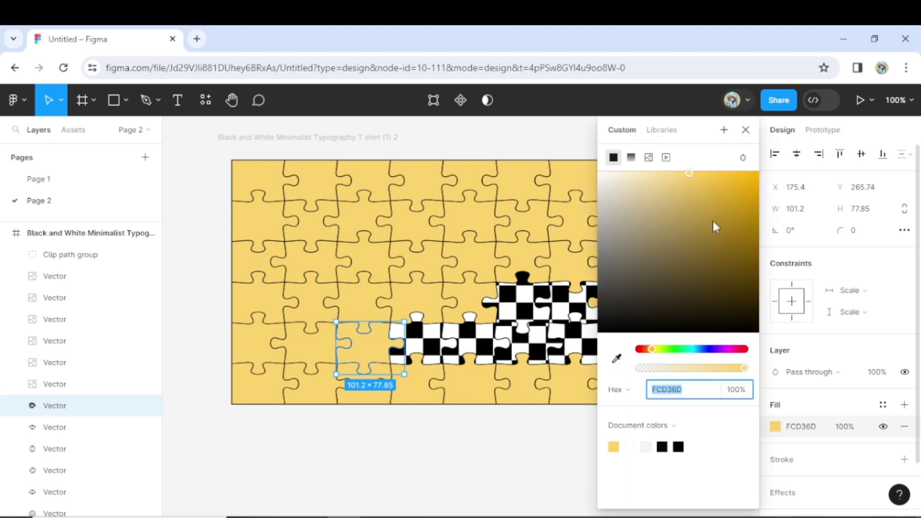
pyautogui.click(648, 157)
pyautogui.click(54, 426)
pyautogui.click(775, 427)
pyautogui.click(649, 157)
# Apply the checkerboard image fill to the next batch of puzzle piece layers.
pyautogui.click(55, 291)
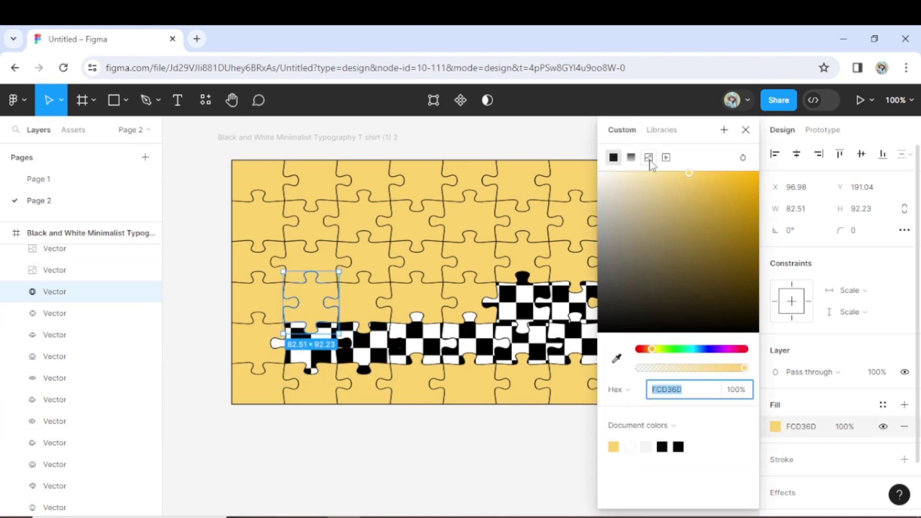
pyautogui.click(648, 158)
pyautogui.click(54, 334)
pyautogui.click(648, 157)
pyautogui.click(54, 356)
pyautogui.click(648, 157)
pyautogui.click(55, 378)
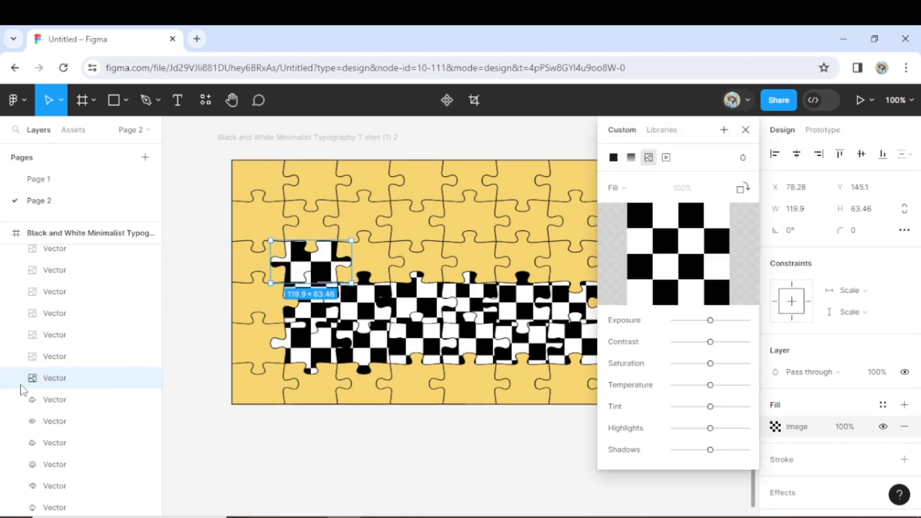
pyautogui.click(54, 442)
pyautogui.hotkey('ctrl', 'alt', 'v')
pyautogui.click(54, 464)
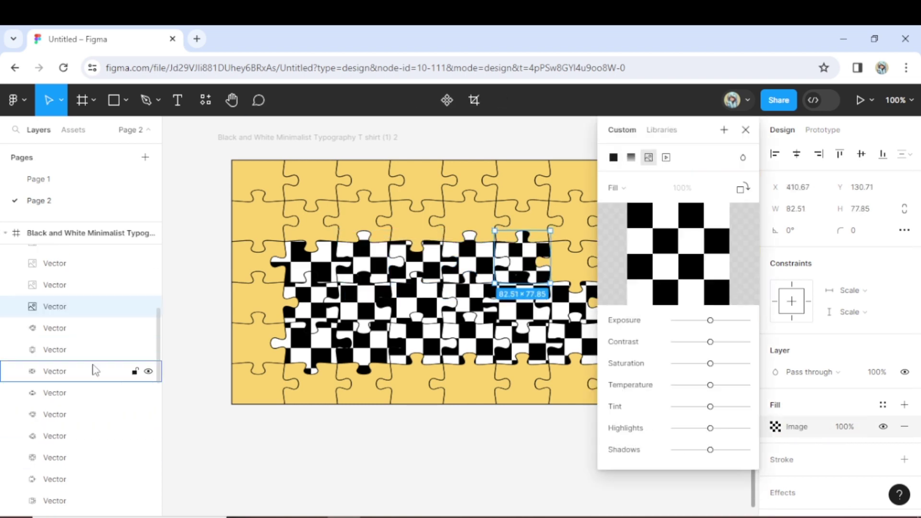
pyautogui.click(55, 414)
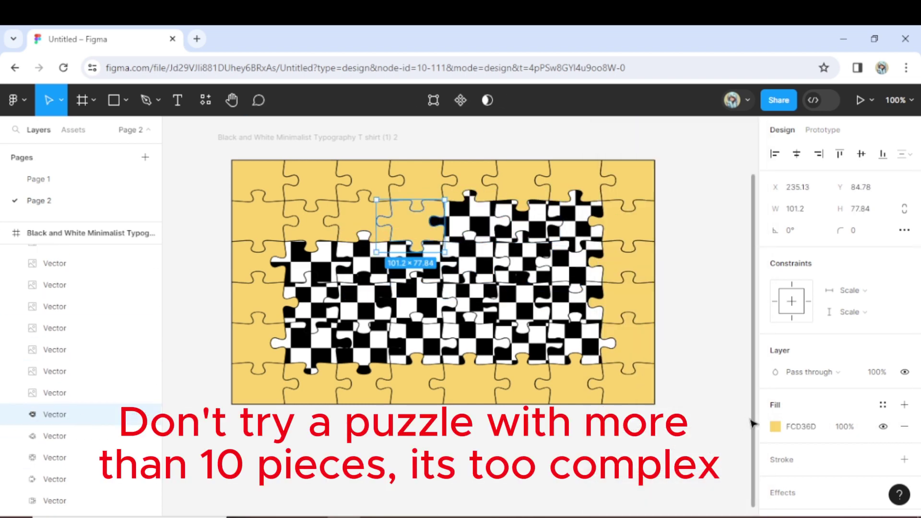
pyautogui.click(54, 435)
pyautogui.click(775, 426)
pyautogui.click(649, 157)
pyautogui.click(54, 315)
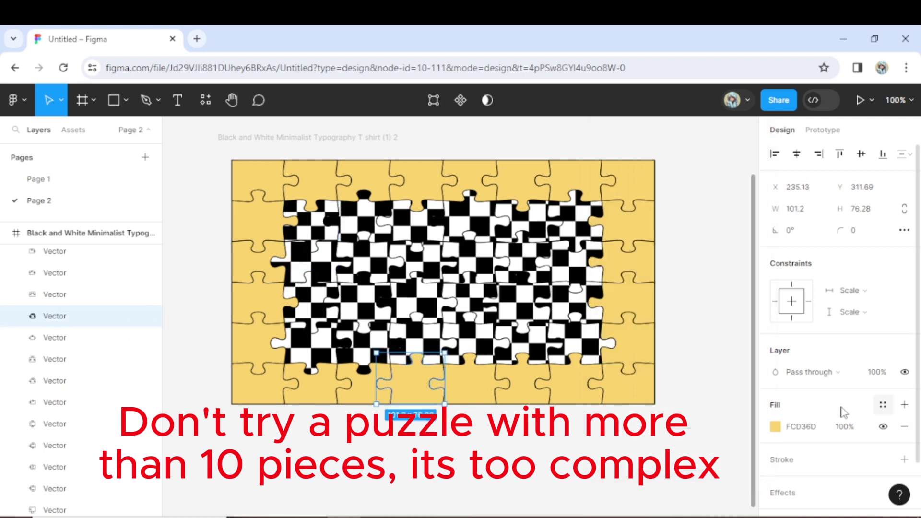
pyautogui.click(54, 294)
pyautogui.click(54, 272)
pyautogui.click(775, 427)
pyautogui.click(54, 251)
pyautogui.click(775, 427)
# Fill further yellow pieces, starting with the bottom-left one, with the checkerboard image.
pyautogui.click(649, 157)
pyautogui.click(54, 322)
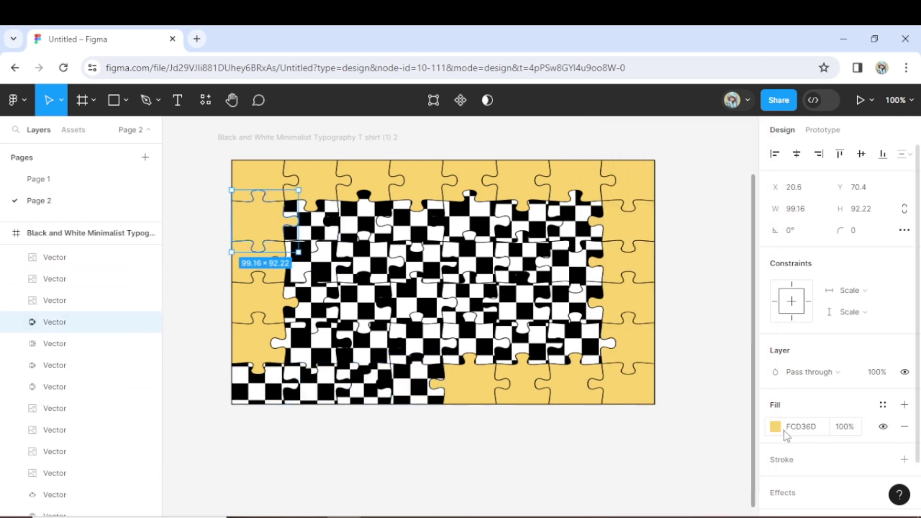
pyautogui.click(648, 158)
pyautogui.click(55, 365)
pyautogui.click(649, 157)
pyautogui.click(54, 343)
pyautogui.click(649, 157)
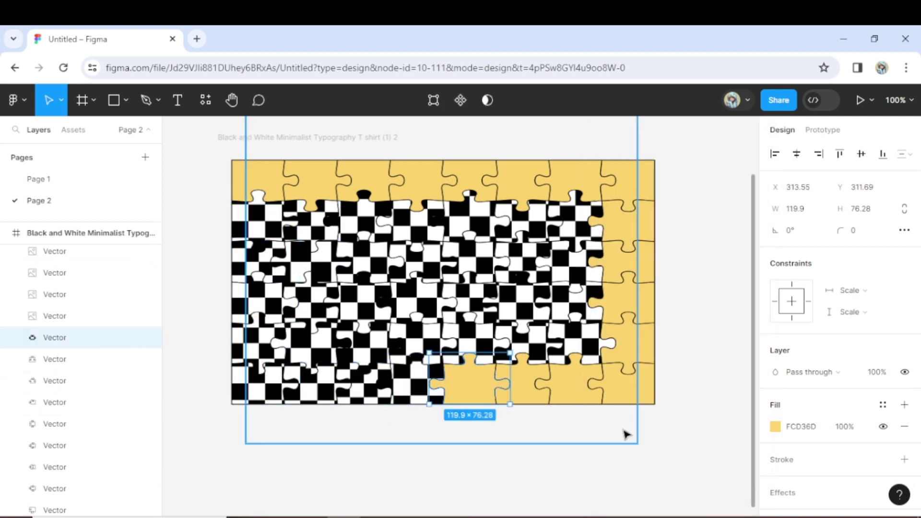
pyautogui.click(775, 426)
pyautogui.click(649, 157)
pyautogui.click(775, 426)
pyautogui.click(649, 158)
pyautogui.click(775, 426)
pyautogui.click(649, 157)
pyautogui.click(775, 426)
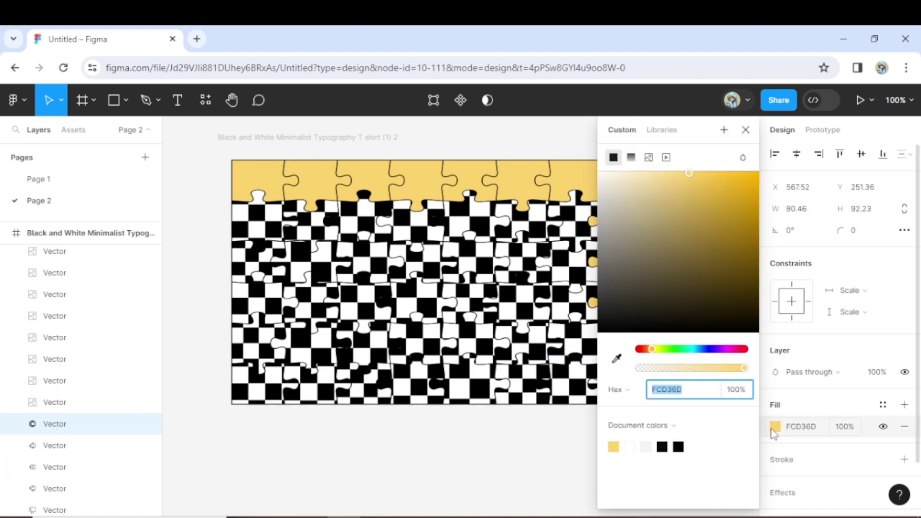
pyautogui.click(649, 157)
pyautogui.click(648, 157)
pyautogui.click(55, 332)
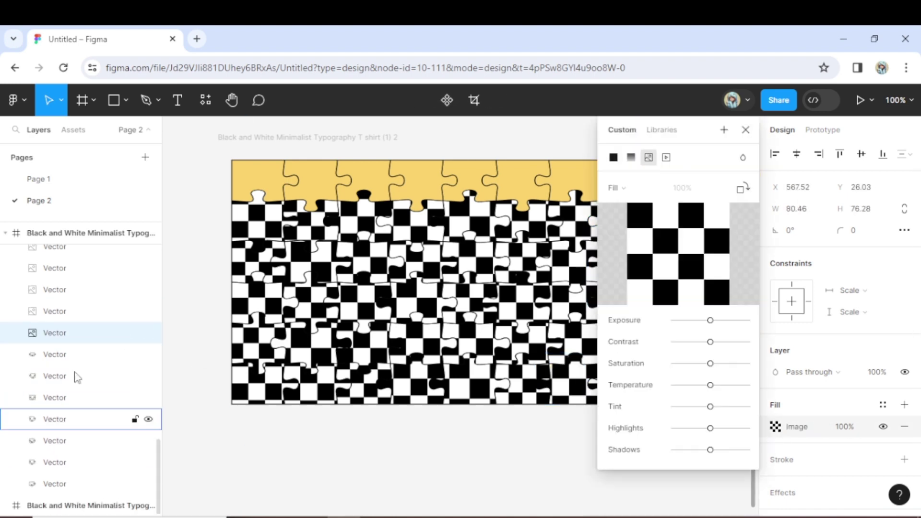
pyautogui.click(54, 354)
pyautogui.click(54, 375)
pyautogui.click(775, 426)
pyautogui.click(648, 158)
# Fill the last yellow top-row pieces with the checkerboard image and deselect the puzzle.
pyautogui.click(116, 398)
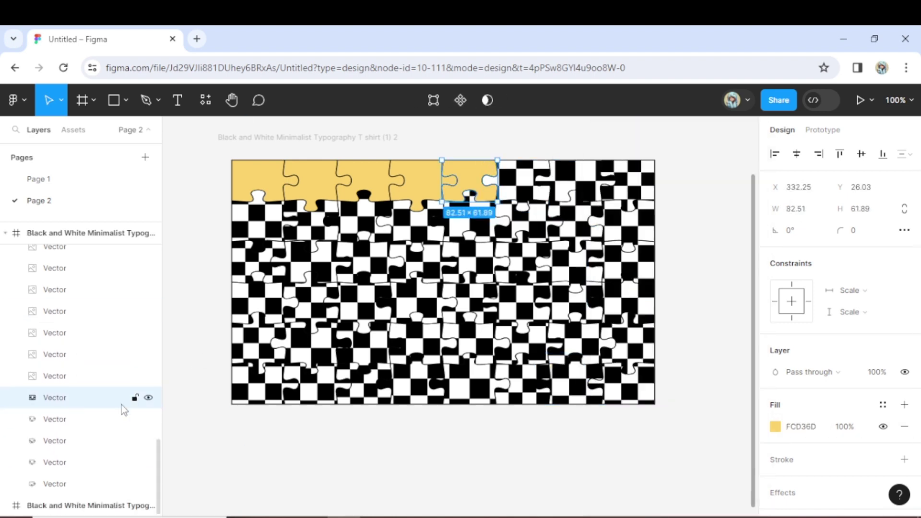
pyautogui.click(775, 427)
pyautogui.click(649, 158)
pyautogui.click(39, 425)
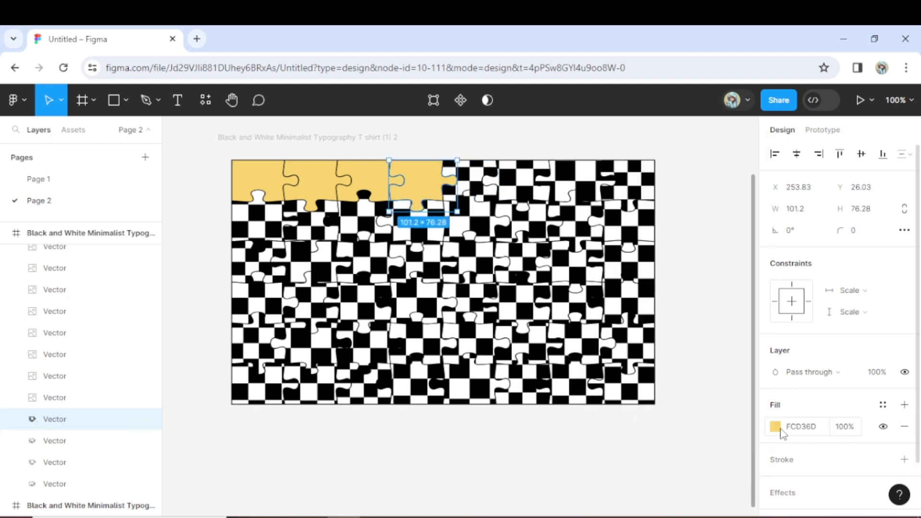
pyautogui.click(775, 427)
pyautogui.click(649, 157)
pyautogui.click(99, 440)
pyautogui.click(775, 426)
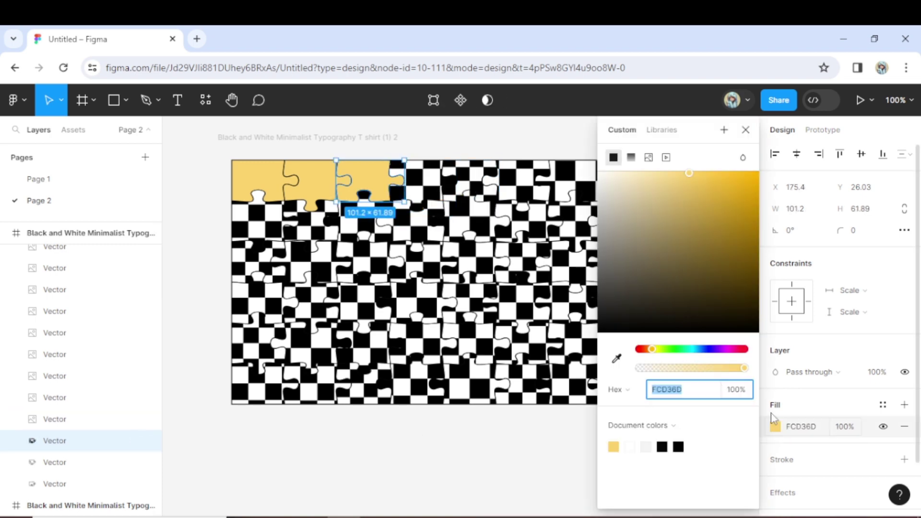
pyautogui.click(648, 158)
pyautogui.click(146, 462)
pyautogui.click(775, 427)
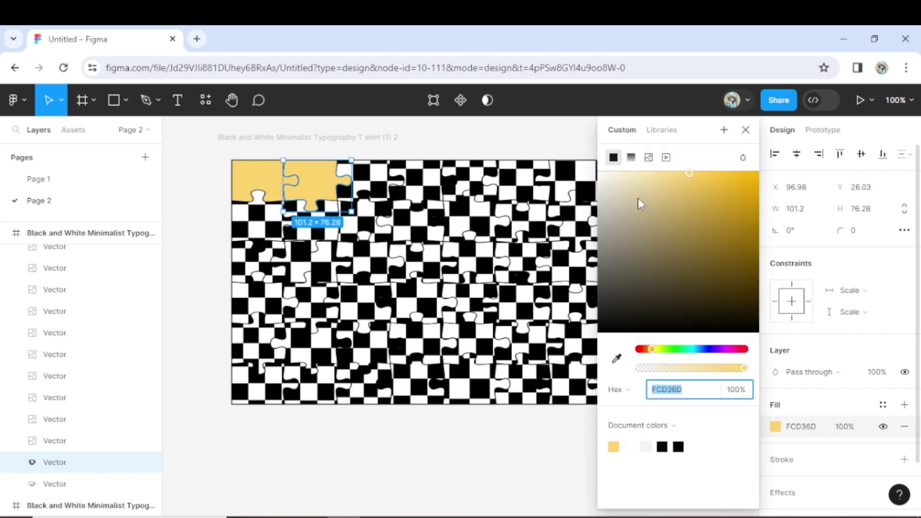
pyautogui.click(648, 157)
pyautogui.click(79, 483)
pyautogui.click(775, 426)
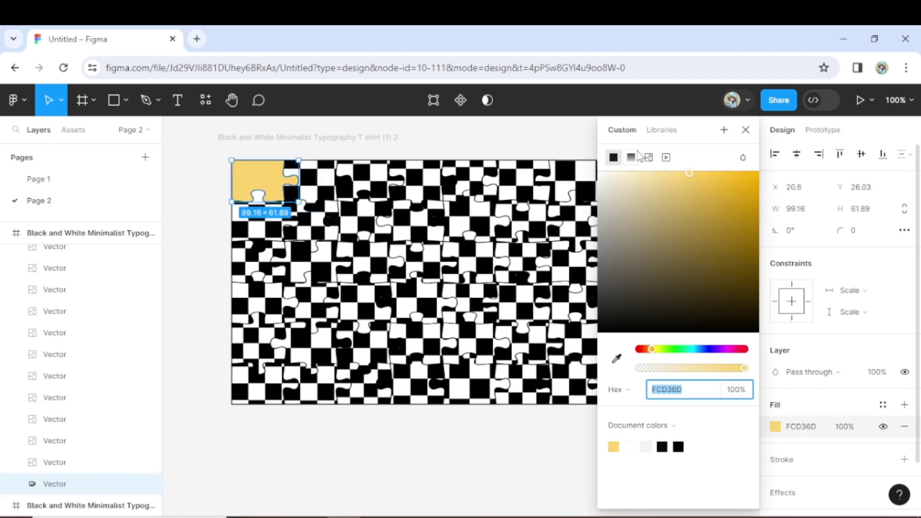
pyautogui.click(649, 158)
pyautogui.click(477, 481)
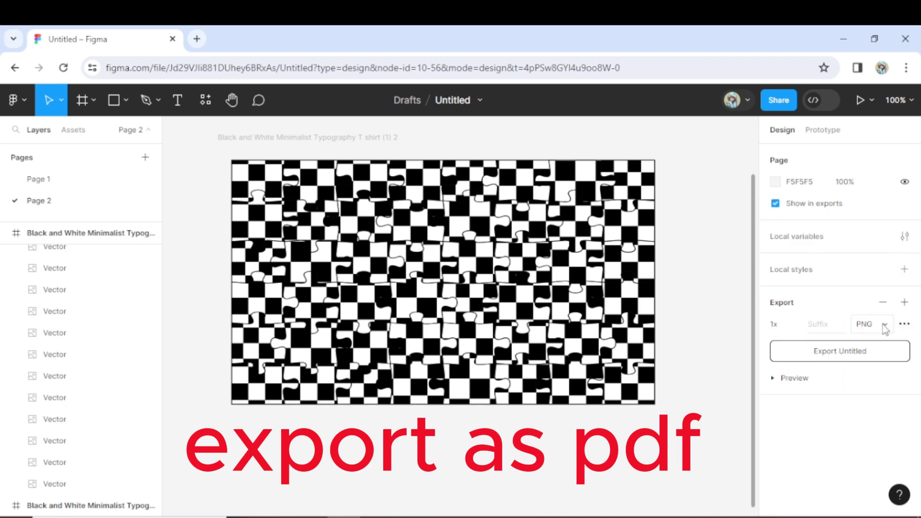
# Set the page export to PDF with suffix 'Puzzle' and export it.
pyautogui.click(828, 326)
pyautogui.write('Puzzle')
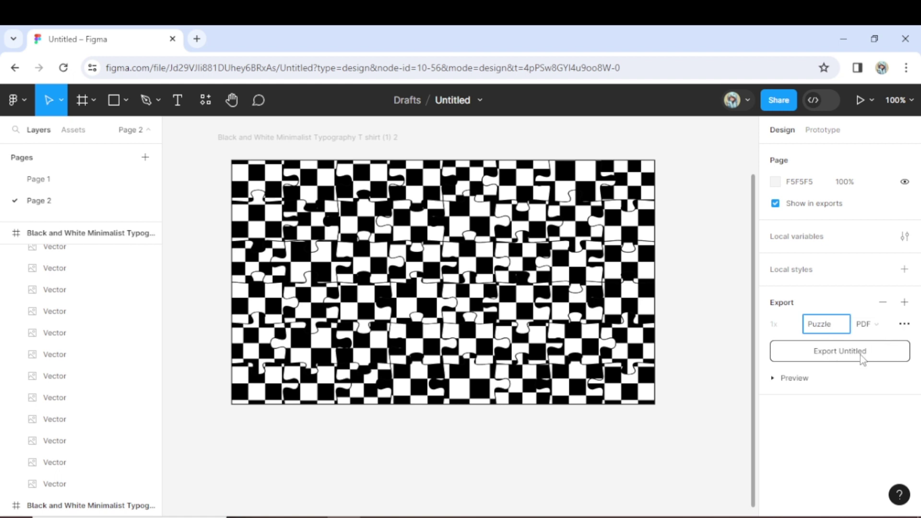
pyautogui.click(847, 383)
pyautogui.scroll(-1, 837, 370)
pyautogui.click(825, 326)
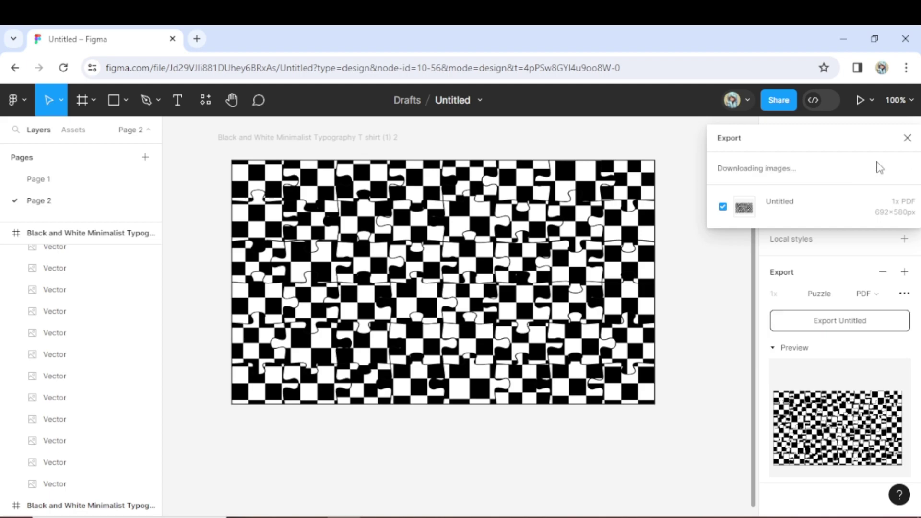
# Add blank page 7 in Canva and look for UntitledPuzzle.pdf under Uploads and Projects.
pyautogui.click(379, 446)
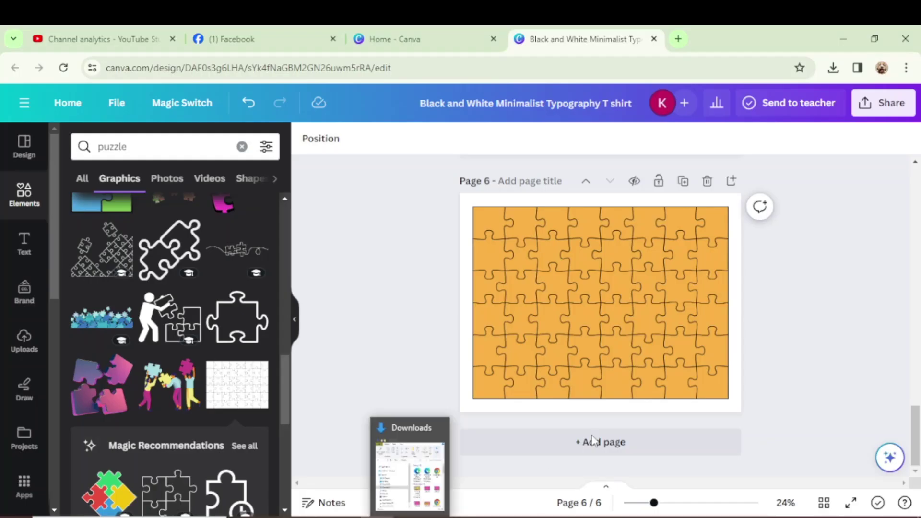
pyautogui.click(593, 441)
pyautogui.click(24, 342)
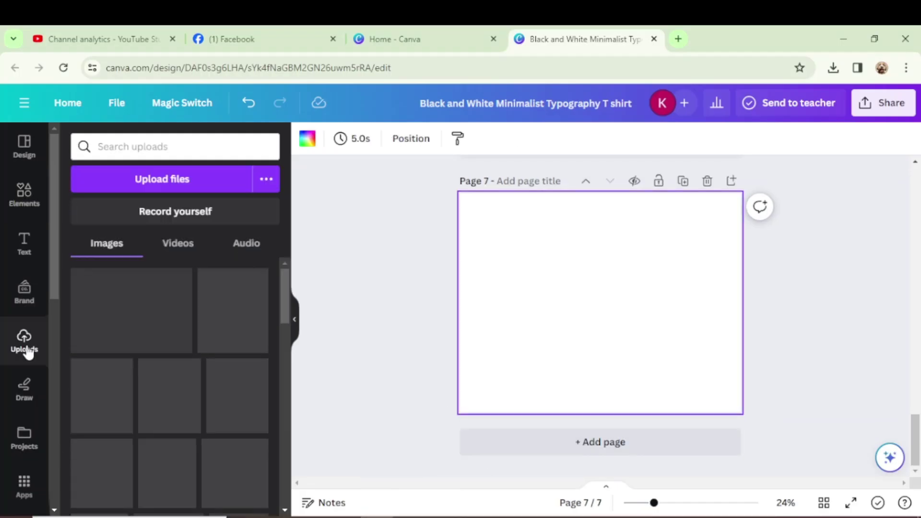
pyautogui.click(180, 185)
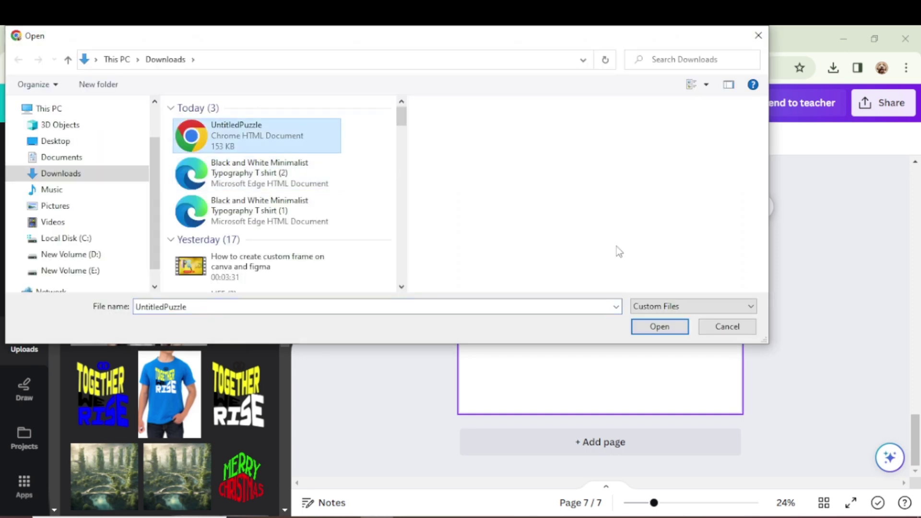
pyautogui.click(669, 327)
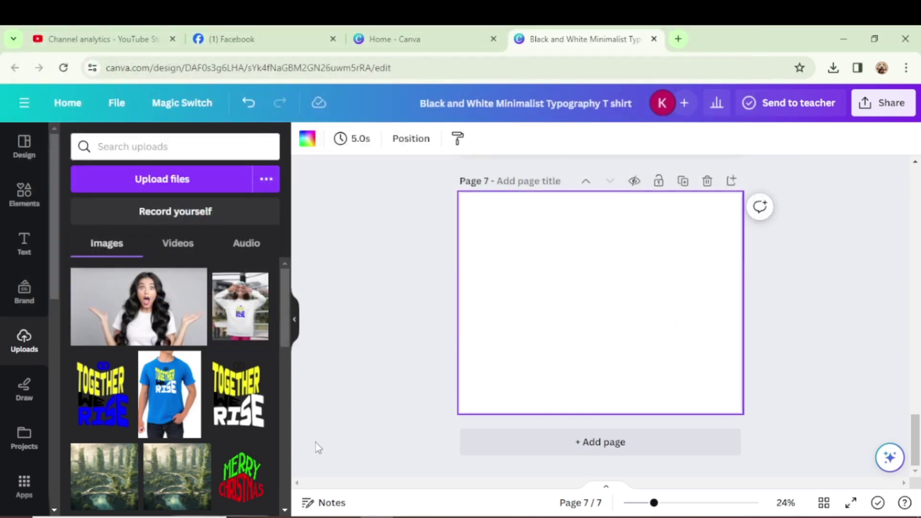
pyautogui.click(27, 446)
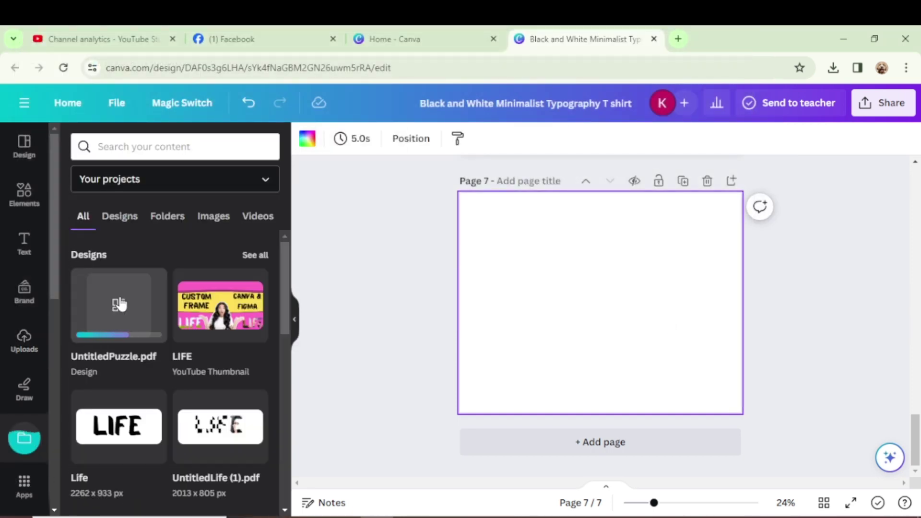
# Place the UntitledPuzzle design on page 7 and detach images from three pieces, deleting the large checkerboard.
pyautogui.click(122, 303)
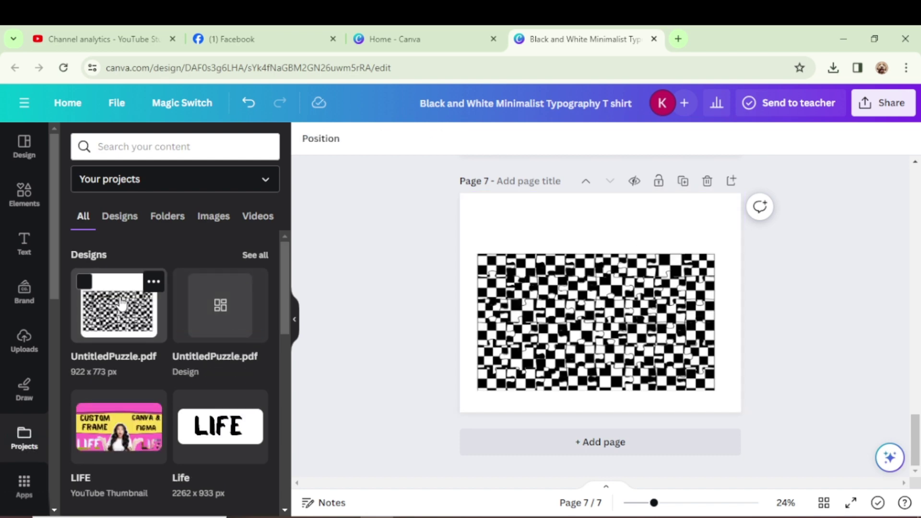
pyautogui.click(656, 310)
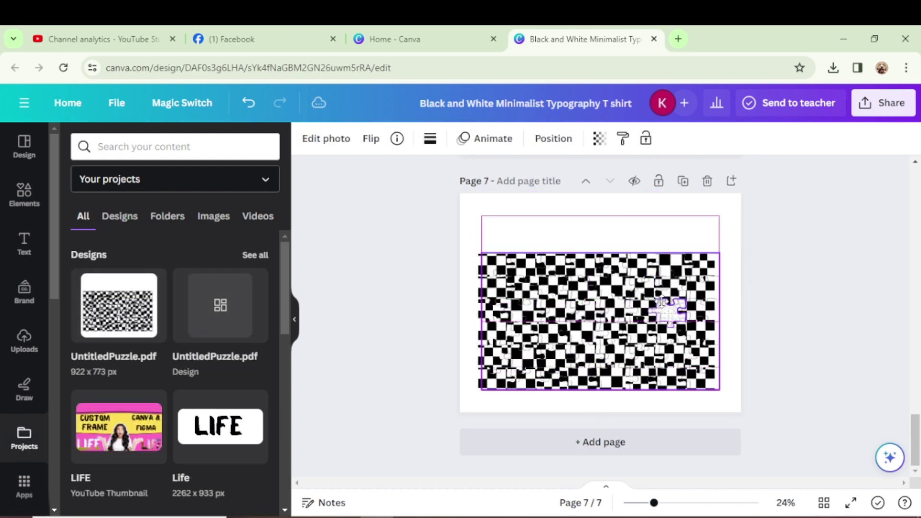
pyautogui.click(659, 304)
pyautogui.rightClick(694, 283)
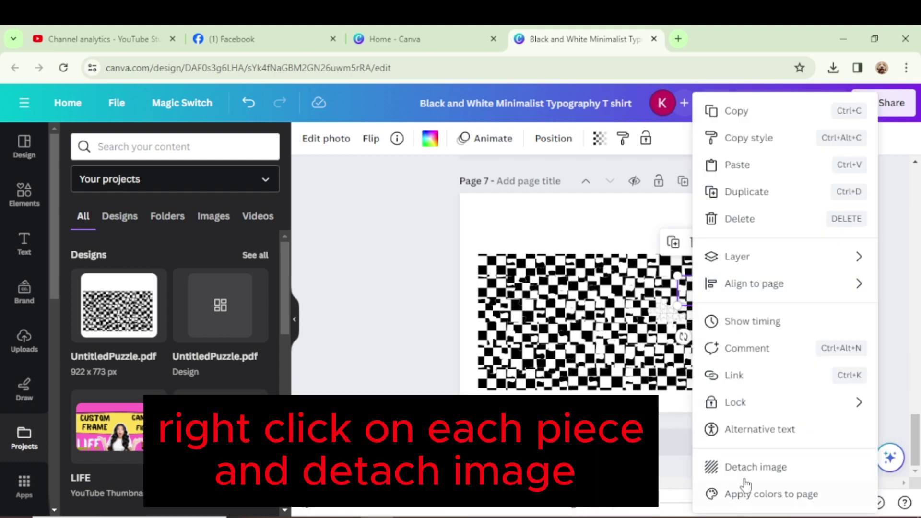
pyautogui.click(757, 467)
pyautogui.rightClick(717, 272)
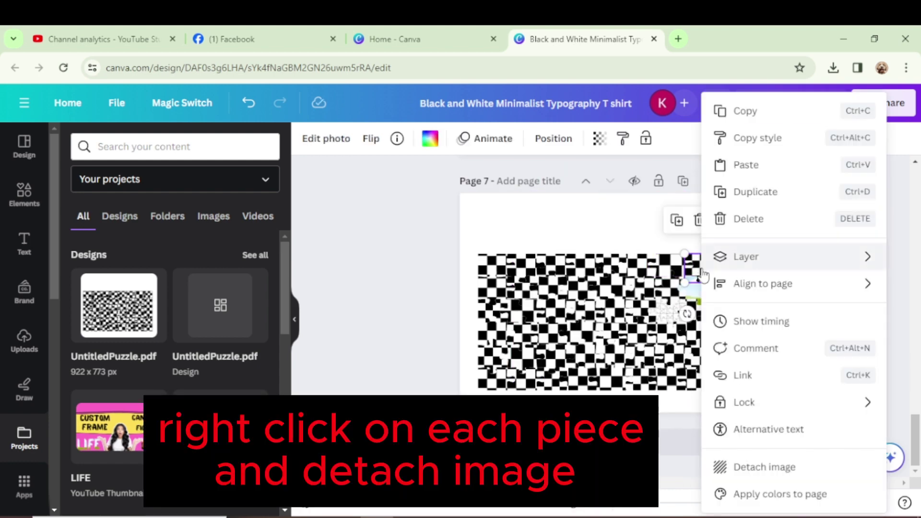
pyautogui.click(758, 466)
pyautogui.rightClick(692, 320)
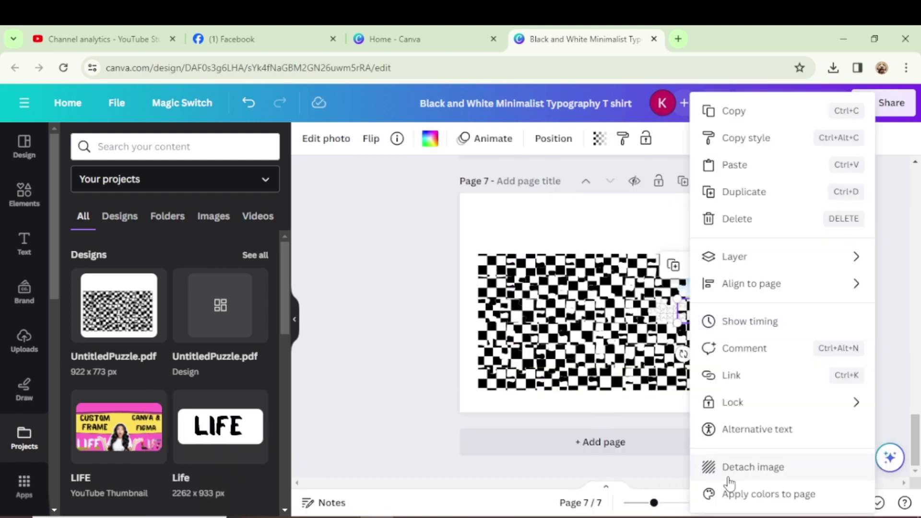
pyautogui.click(734, 465)
pyautogui.press('Delete')
# Select all the small puzzle pieces and group them.
pyautogui.moveTo(749, 252); pyautogui.dragTo(449, 394)
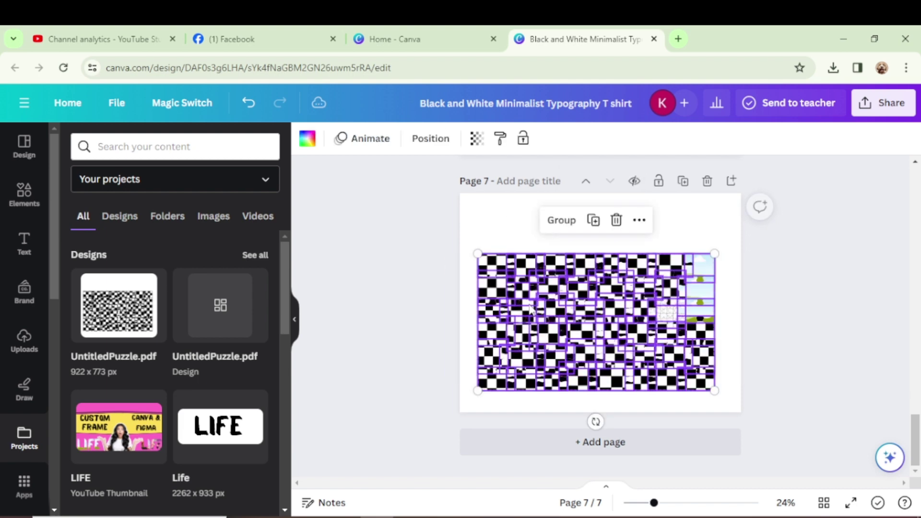
pyautogui.rightClick(526, 317)
pyautogui.click(604, 390)
pyautogui.rightClick(527, 288)
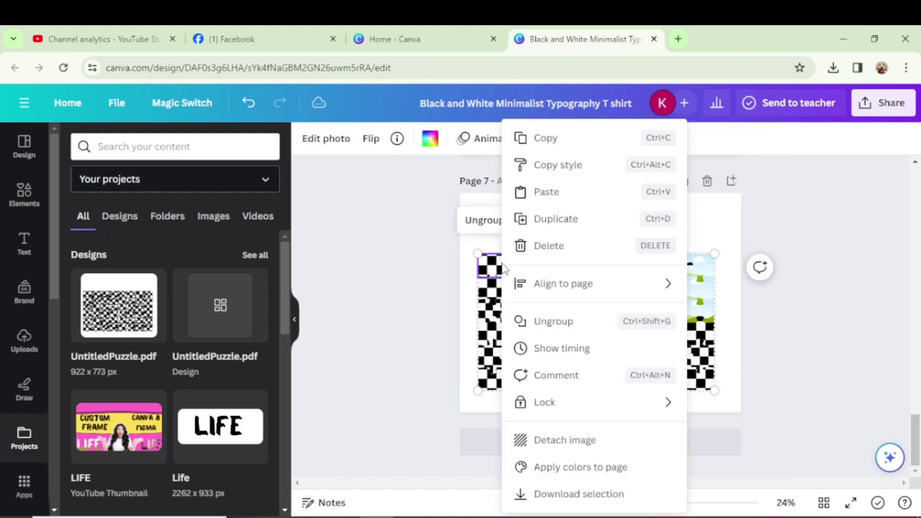
pyautogui.click(566, 438)
pyautogui.click(601, 181)
# Detach and delete the checkerboard images from more puzzle pieces.
pyautogui.click(498, 308)
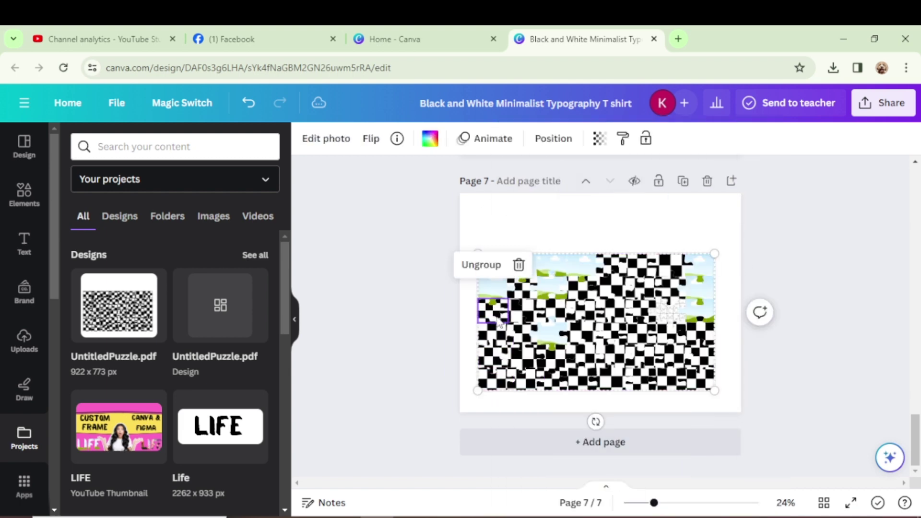
pyautogui.rightClick(499, 308)
pyautogui.click(551, 438)
pyautogui.press('Delete')
pyautogui.click(537, 379)
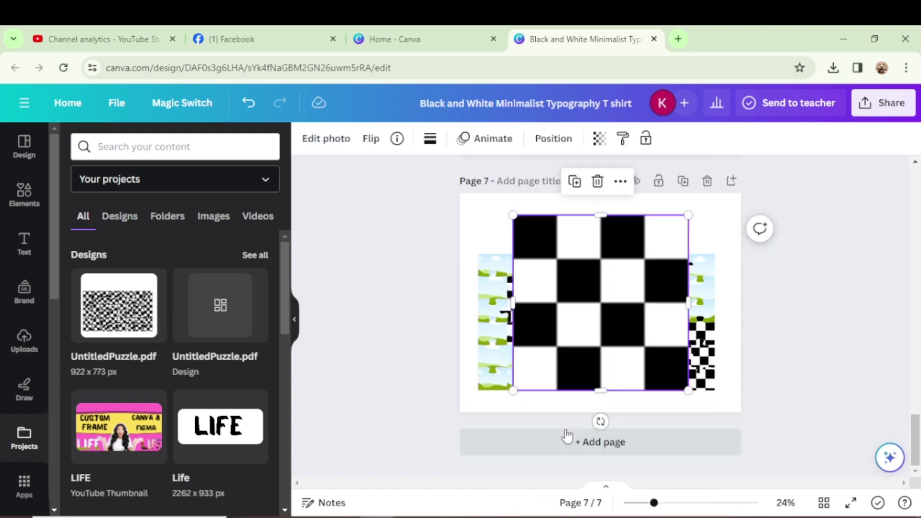
pyautogui.press('Delete')
pyautogui.click(515, 327)
pyautogui.rightClick(558, 293)
pyautogui.click(652, 438)
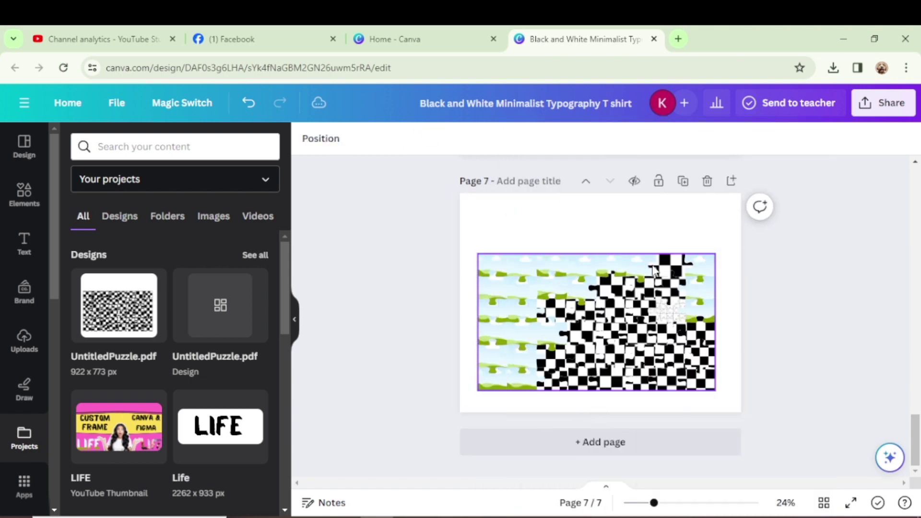
pyautogui.click(599, 181)
pyautogui.click(668, 316)
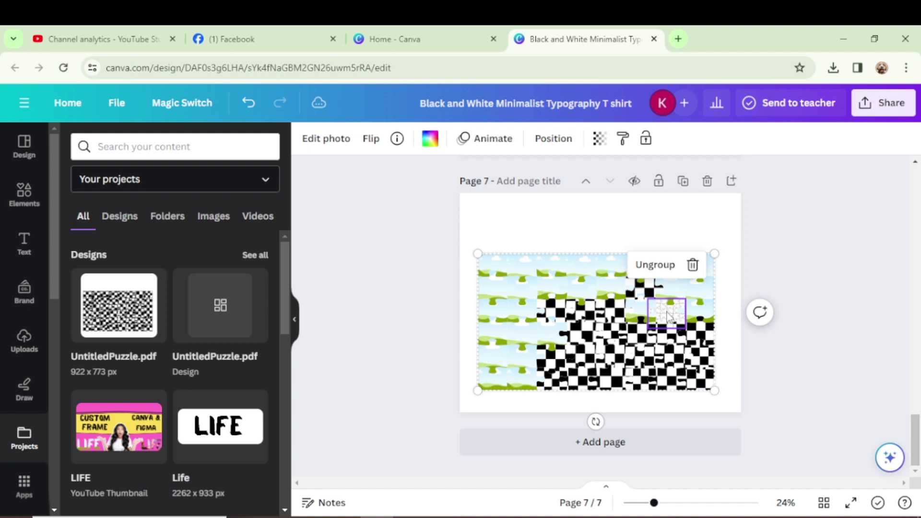
# Detach the last checkerboard images and enlarge the puzzle by its corner to fill more of the page.
pyautogui.rightClick(518, 303)
pyautogui.click(542, 438)
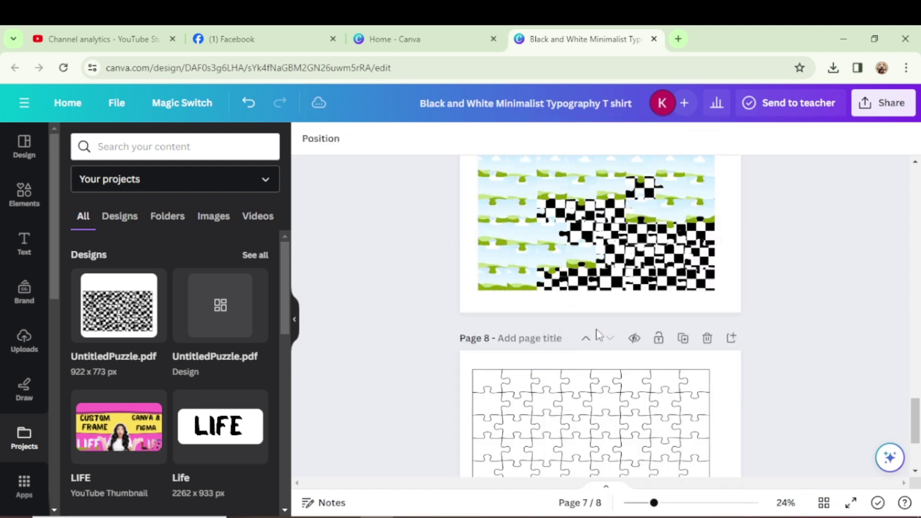
pyautogui.rightClick(690, 268)
pyautogui.click(748, 438)
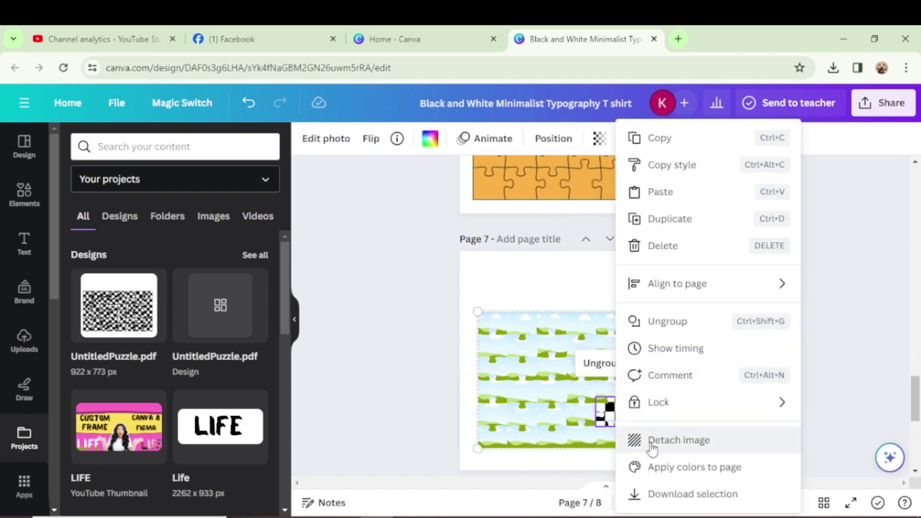
pyautogui.click(652, 441)
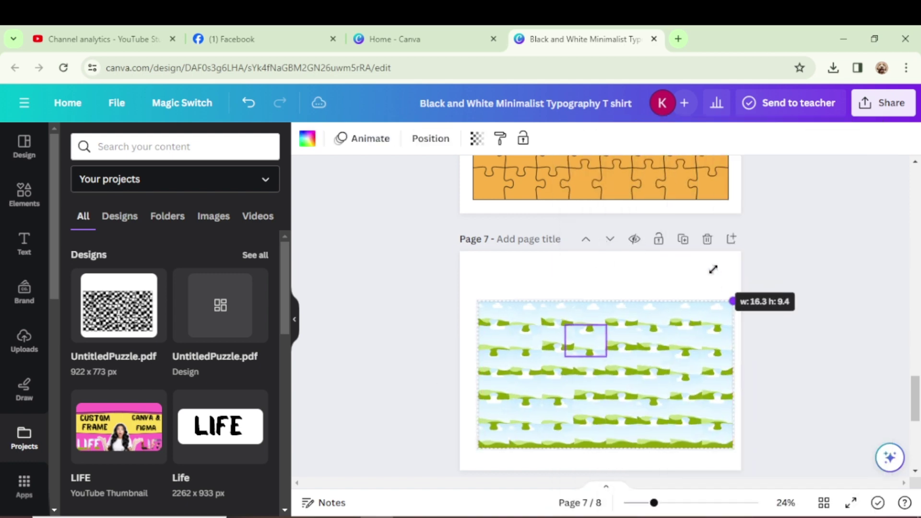
pyautogui.moveTo(712, 269); pyautogui.dragTo(674, 395)
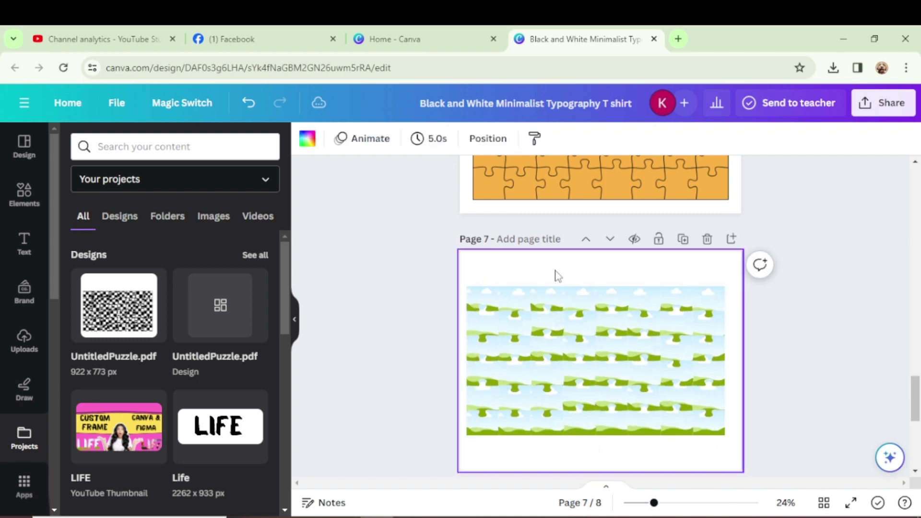
# Make page 7's background red.
pyautogui.click(307, 139)
pyautogui.click(253, 220)
pyautogui.click(812, 401)
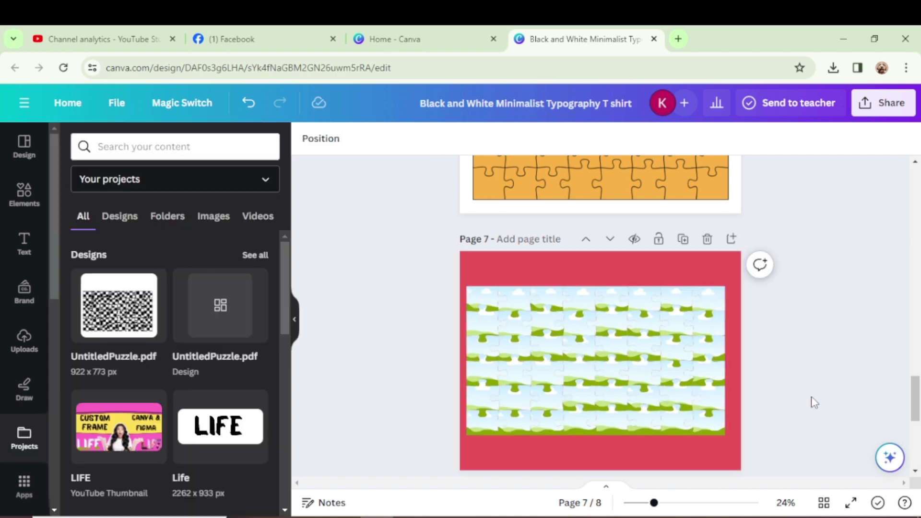
pyautogui.click(579, 431)
# Search Elements photos for 'park' and drop the park photo into a puzzle piece.
pyautogui.click(21, 202)
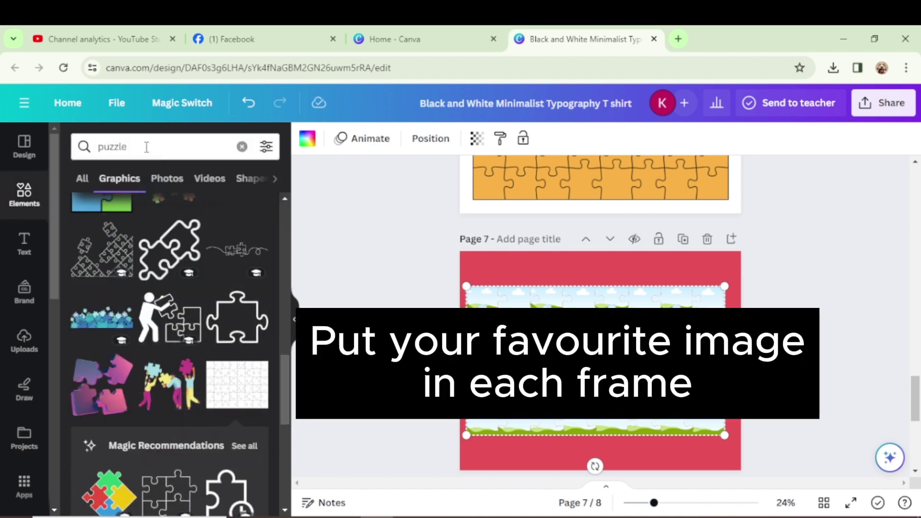
pyautogui.click(230, 152)
pyautogui.click(243, 147)
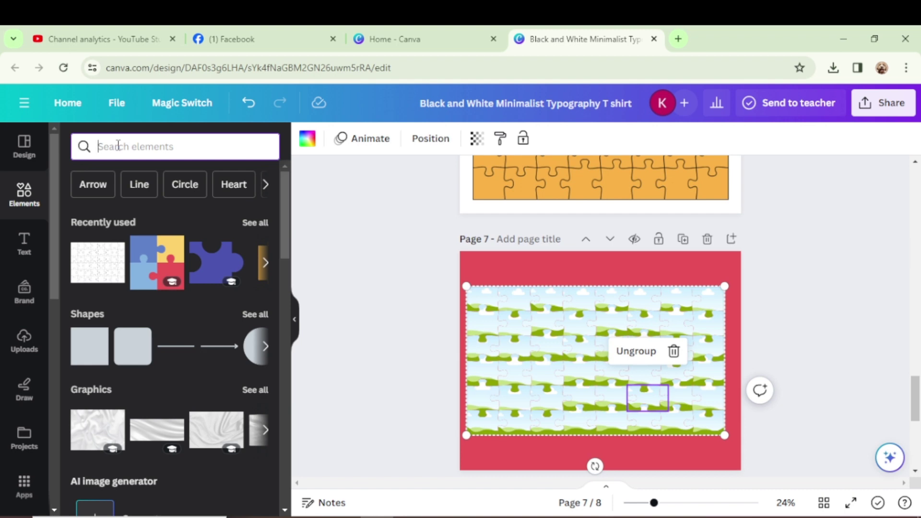
pyautogui.write('park')
pyautogui.click(150, 197)
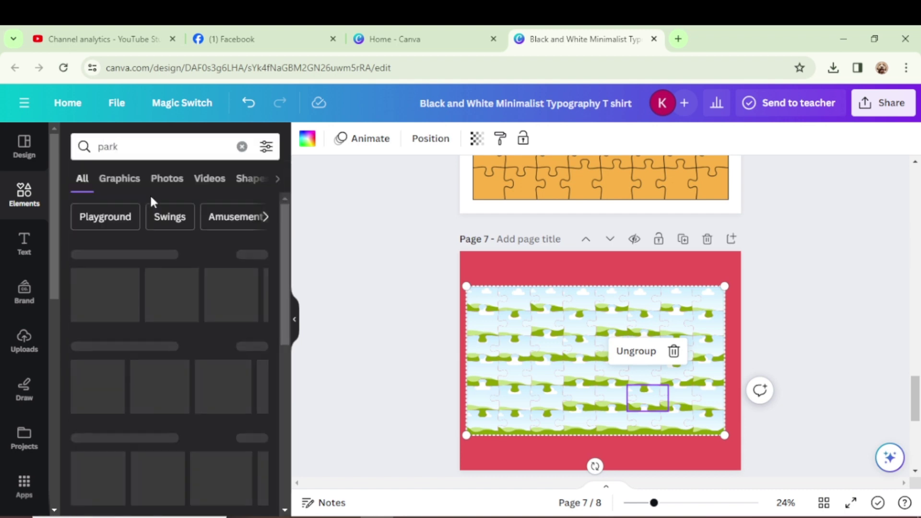
pyautogui.click(263, 345)
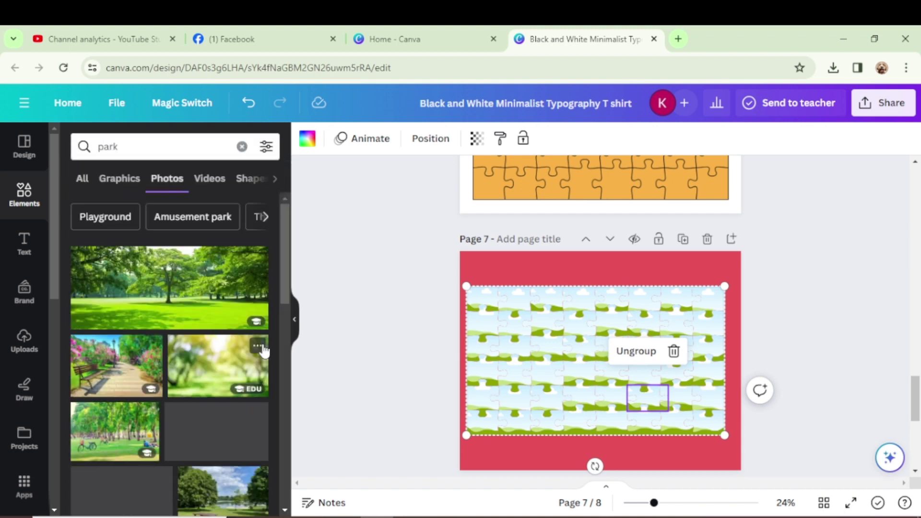
pyautogui.moveTo(116, 364); pyautogui.dragTo(521, 378)
# Enlarge and reposition the park photo inside the first puzzle piece.
pyautogui.doubleClick(519, 376)
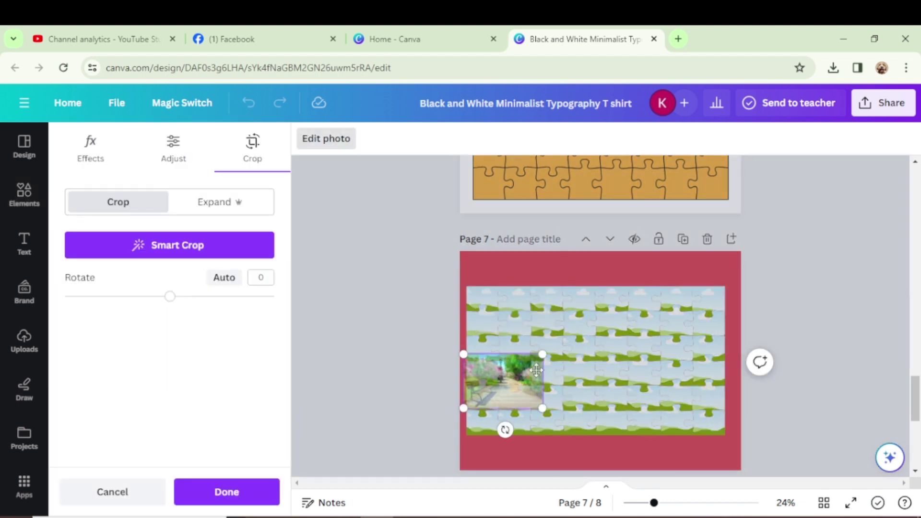
pyautogui.moveTo(565, 339); pyautogui.dragTo(744, 277)
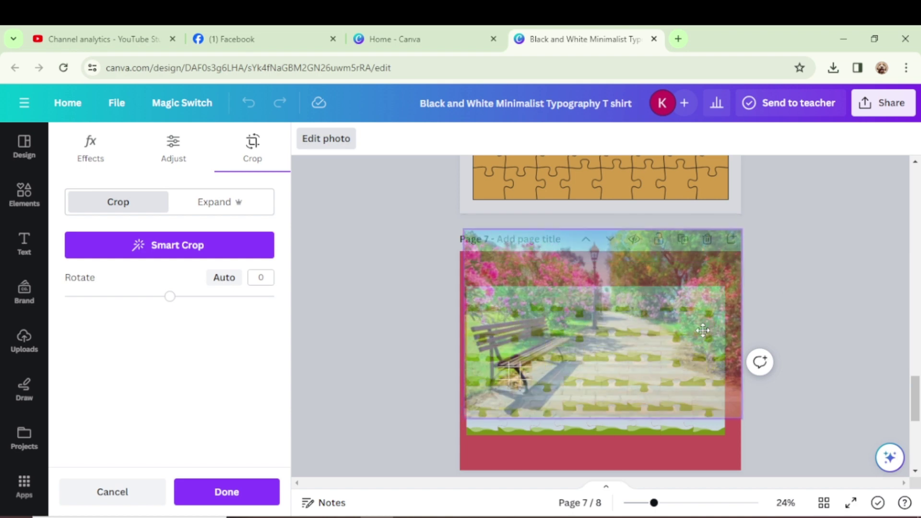
pyautogui.moveTo(704, 375); pyautogui.dragTo(687, 383)
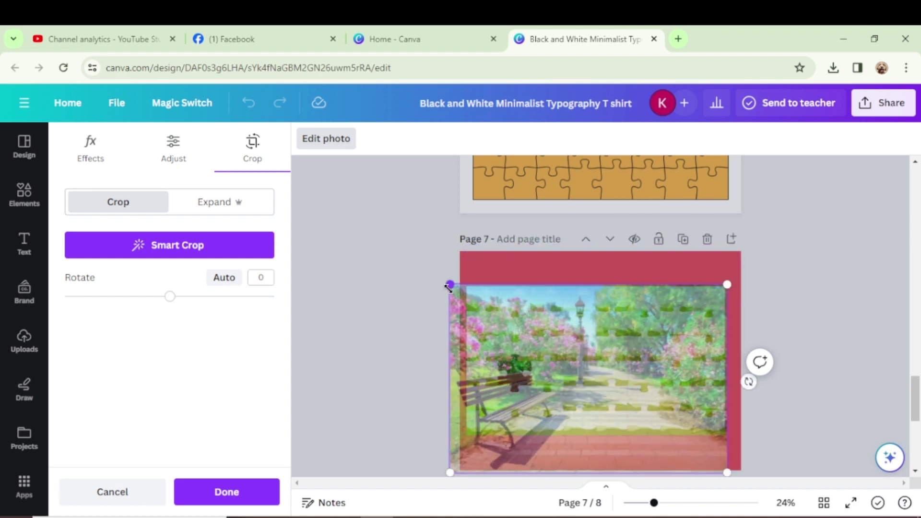
pyautogui.moveTo(449, 286); pyautogui.dragTo(464, 288)
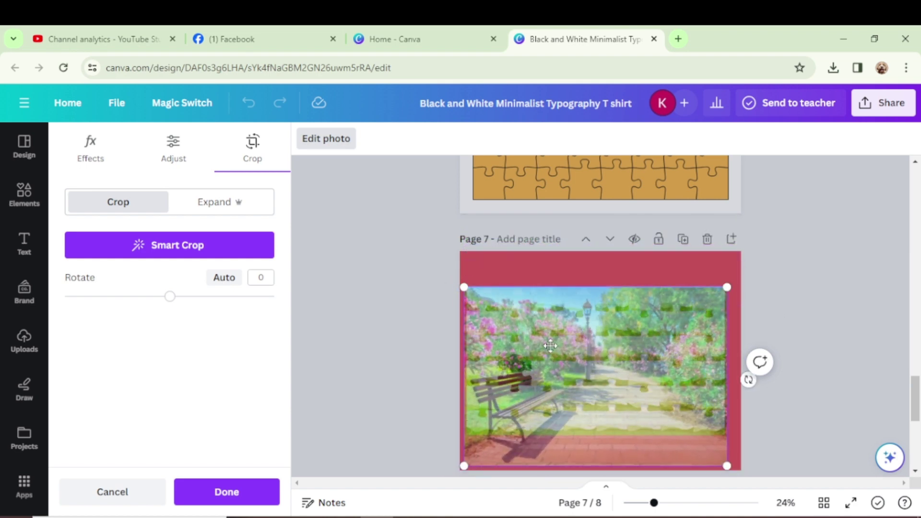
pyautogui.click(826, 352)
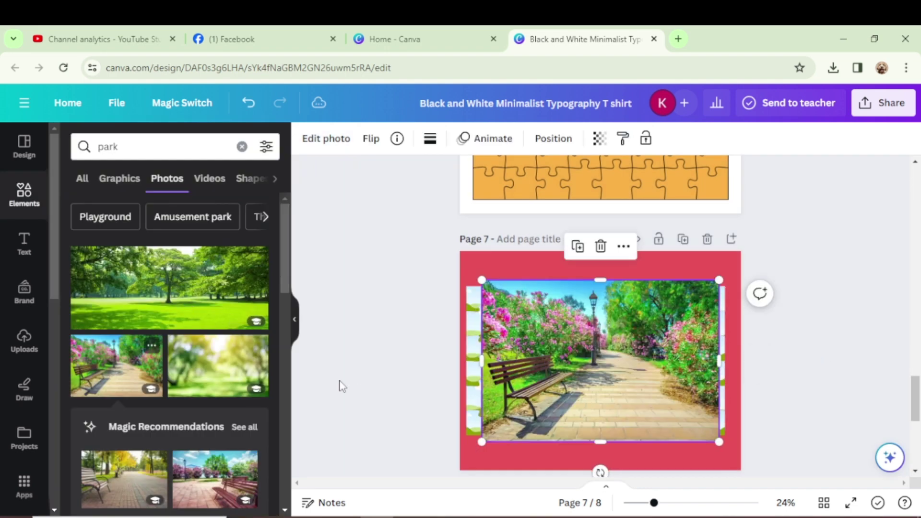
# Fill more puzzle pieces with the bench photo and enlarge the puzzle past the page edges, undoing the last fill.
pyautogui.moveTo(401, 211); pyautogui.dragTo(494, 318)
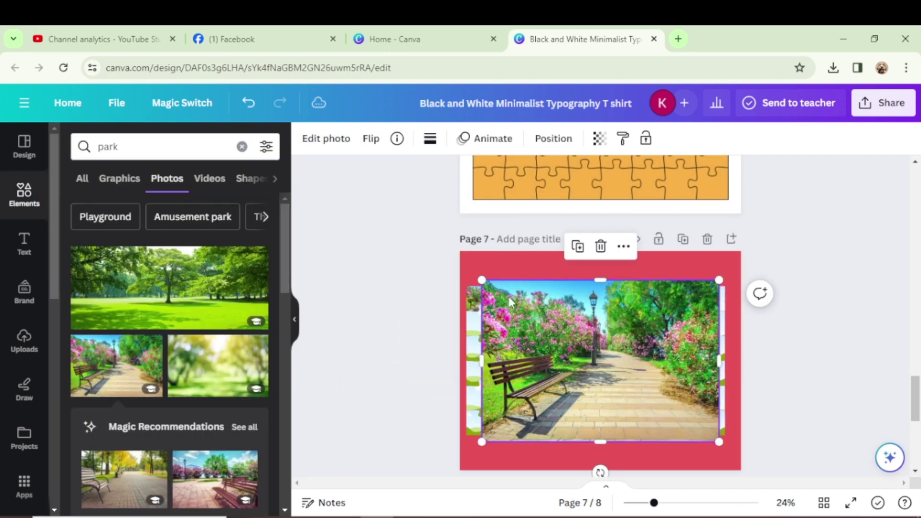
pyautogui.moveTo(576, 379)
pyautogui.mouseDown()
pyautogui.moveTo(563, 302)
pyautogui.moveTo(532, 336)
pyautogui.mouseUp()
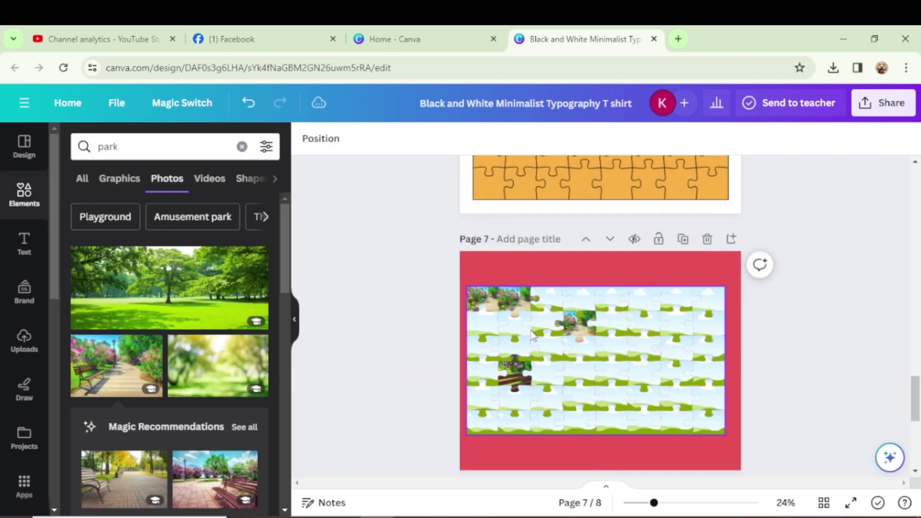
pyautogui.moveTo(287, 370); pyautogui.dragTo(461, 312)
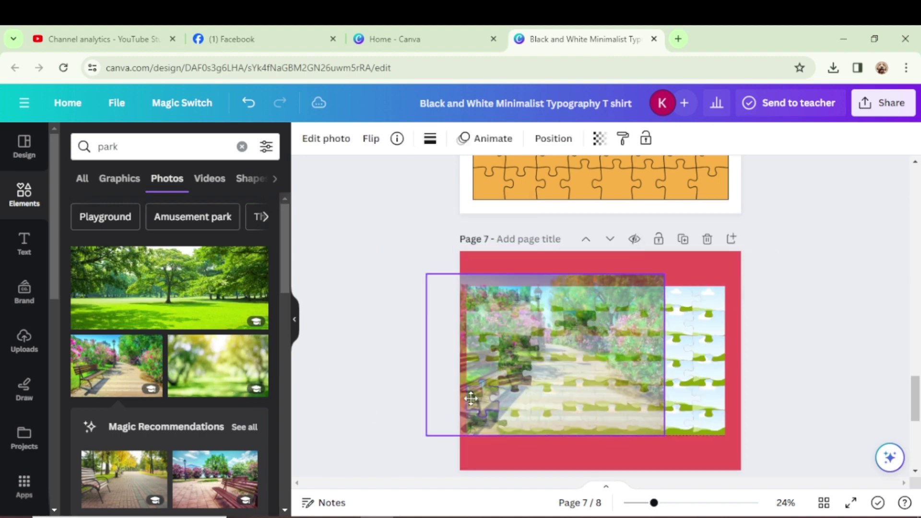
pyautogui.moveTo(142, 364); pyautogui.dragTo(480, 403)
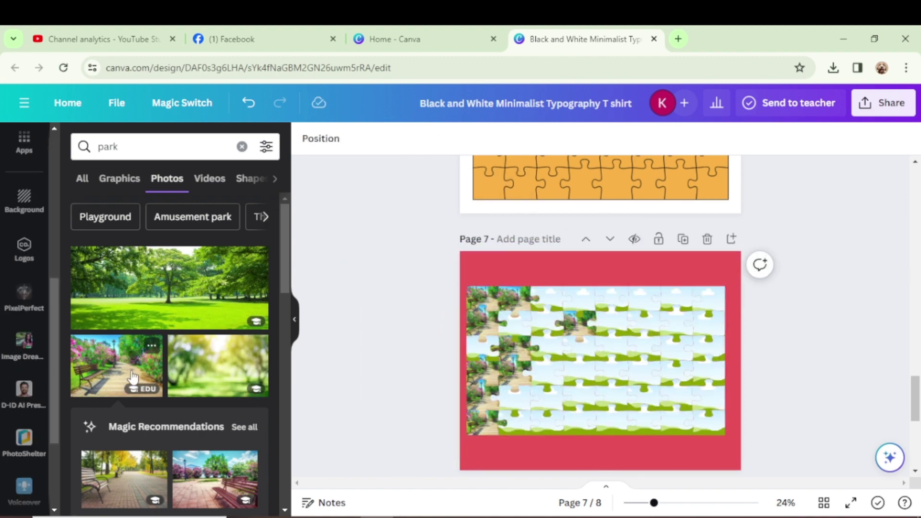
pyautogui.moveTo(725, 435); pyautogui.dragTo(908, 479)
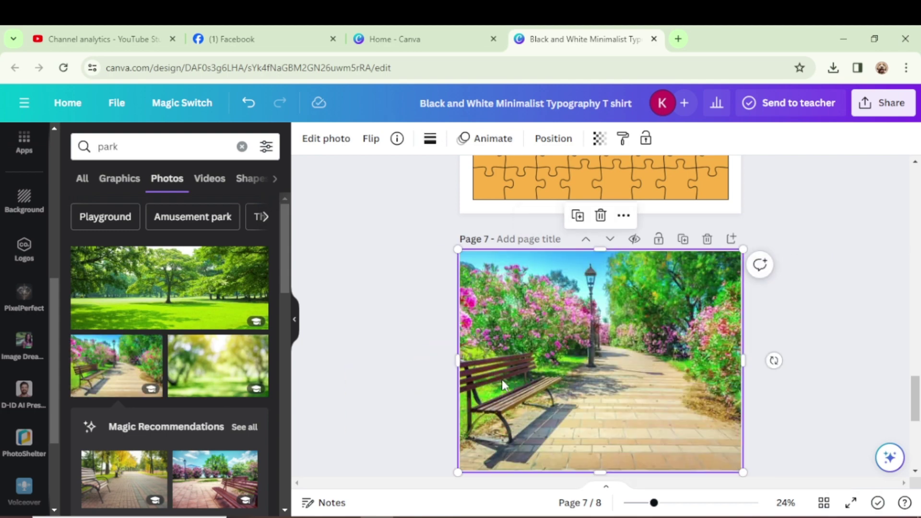
pyautogui.moveTo(141, 365); pyautogui.dragTo(609, 336)
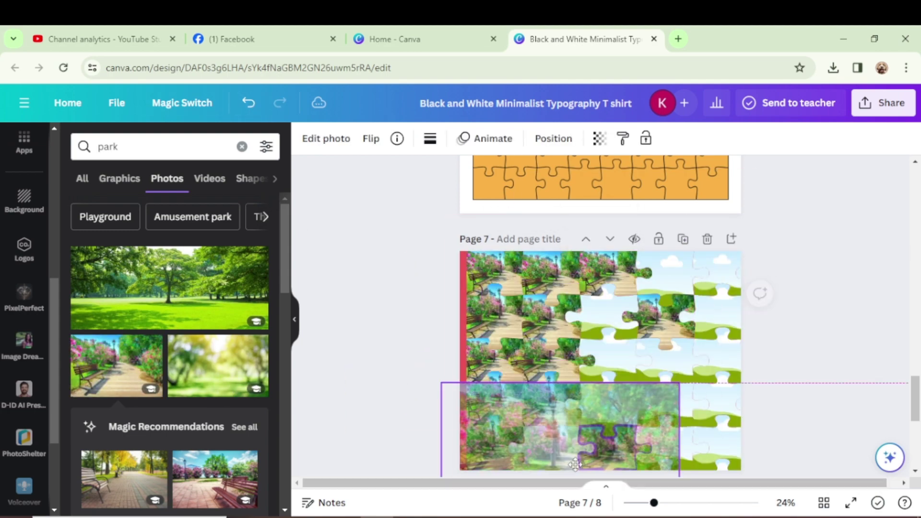
pyautogui.hotkey('ctrl', 'z')
pyautogui.hotkey('ctrl', 'z')
pyautogui.hotkey('ctrl', 'z')
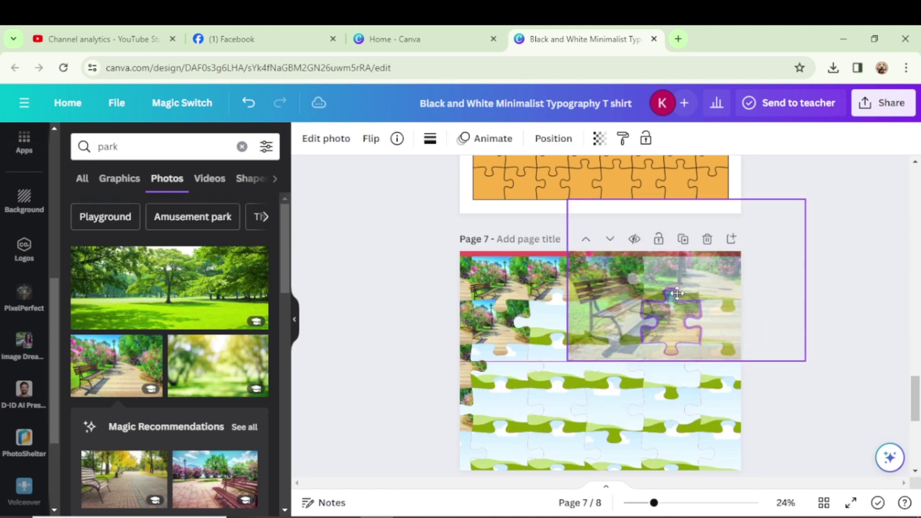
# Duplicate page 7 as page 8 and fill its puzzle pieces with the park photo.
pyautogui.click(683, 239)
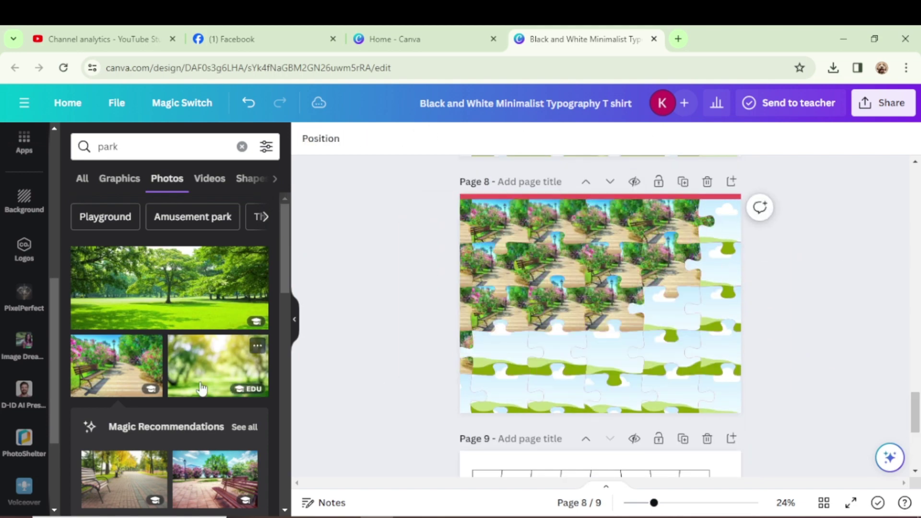
pyautogui.moveTo(629, 320); pyautogui.dragTo(600, 297)
pyautogui.moveTo(106, 357); pyautogui.dragTo(661, 294)
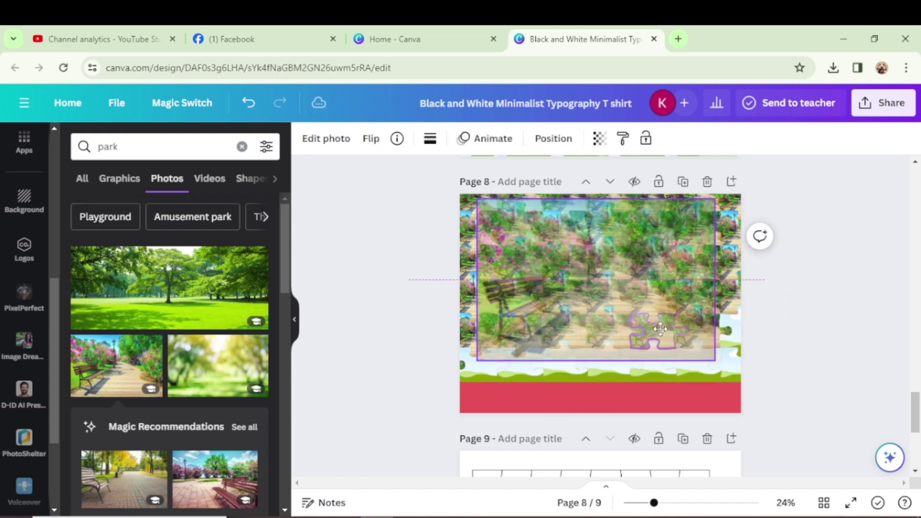
pyautogui.moveTo(144, 365); pyautogui.dragTo(454, 378)
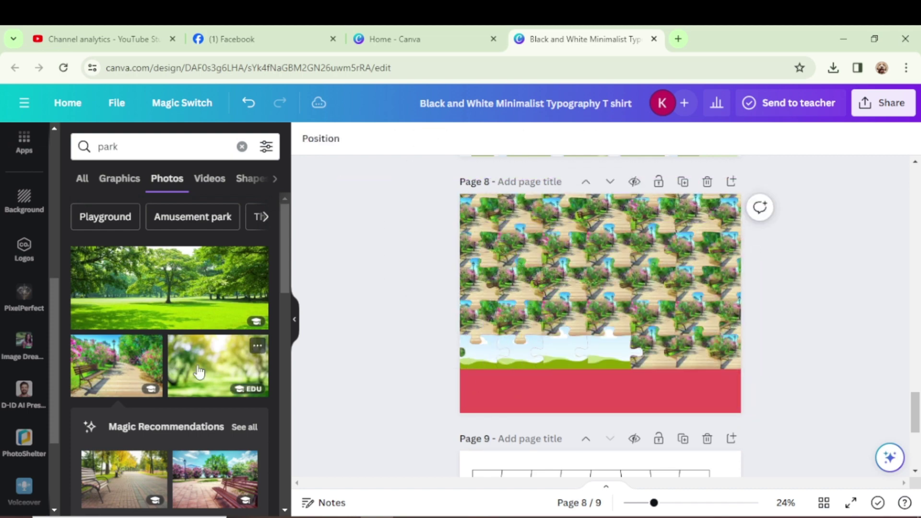
pyautogui.moveTo(575, 312)
pyautogui.mouseDown()
pyautogui.moveTo(590, 342)
pyautogui.moveTo(624, 336)
pyautogui.mouseUp()
# Resize the tiled photo group on page 8 by its corners to span the page.
pyautogui.moveTo(482, 229); pyautogui.dragTo(460, 216)
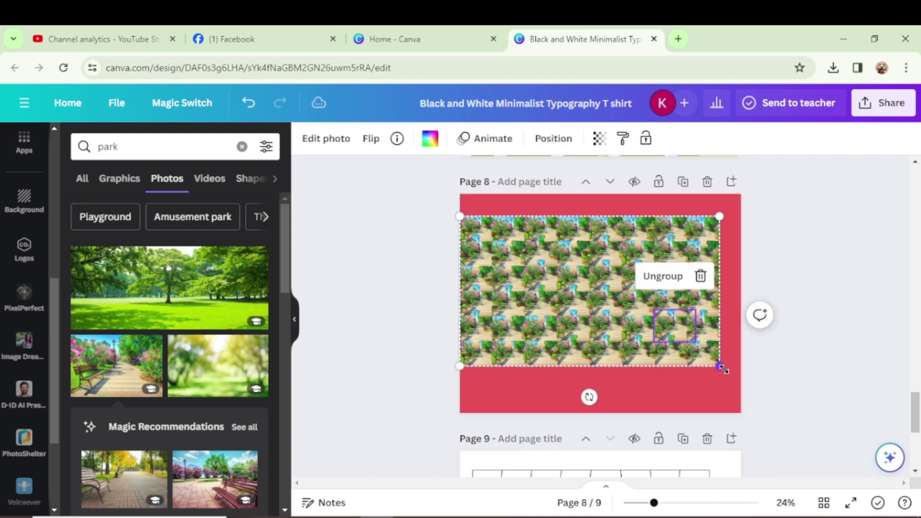
pyautogui.moveTo(723, 368); pyautogui.dragTo(731, 373)
pyautogui.moveTo(462, 224); pyautogui.dragTo(467, 242)
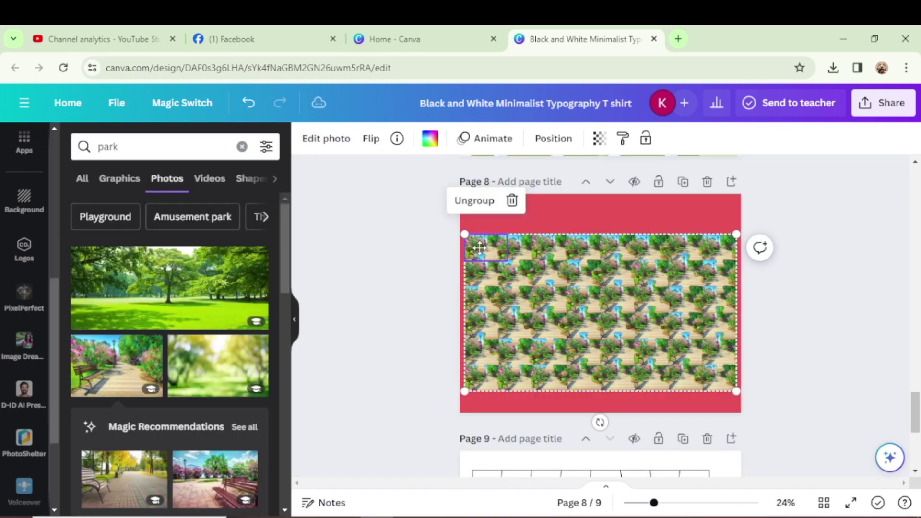
pyautogui.doubleClick(480, 248)
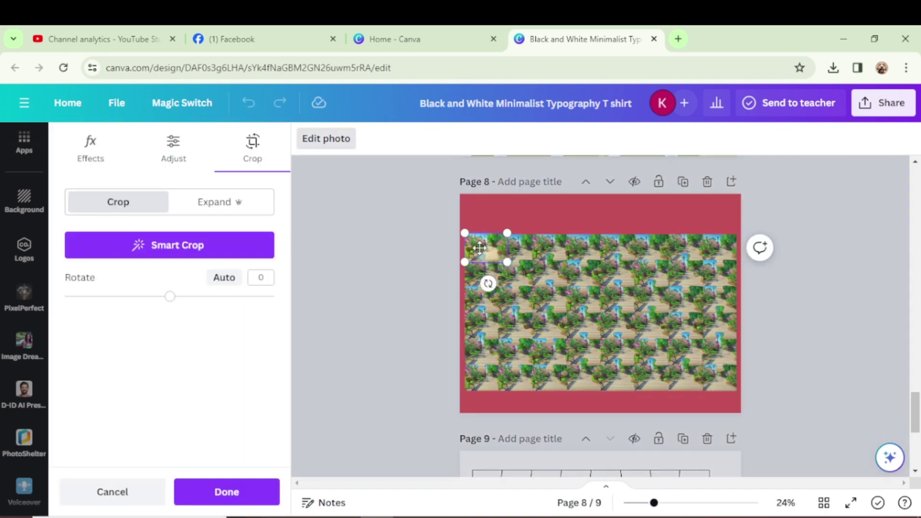
pyautogui.press('Escape')
pyautogui.scroll(5, 811, 313)
pyautogui.scroll(-6, 811, 313)
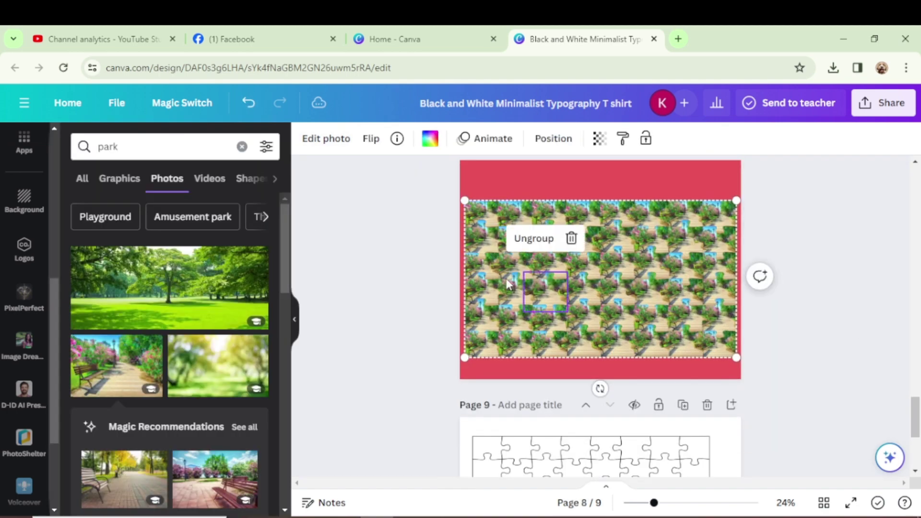
# Re-crop the top-left column tiles so each shows its part of the full bench photo.
pyautogui.doubleClick(472, 218)
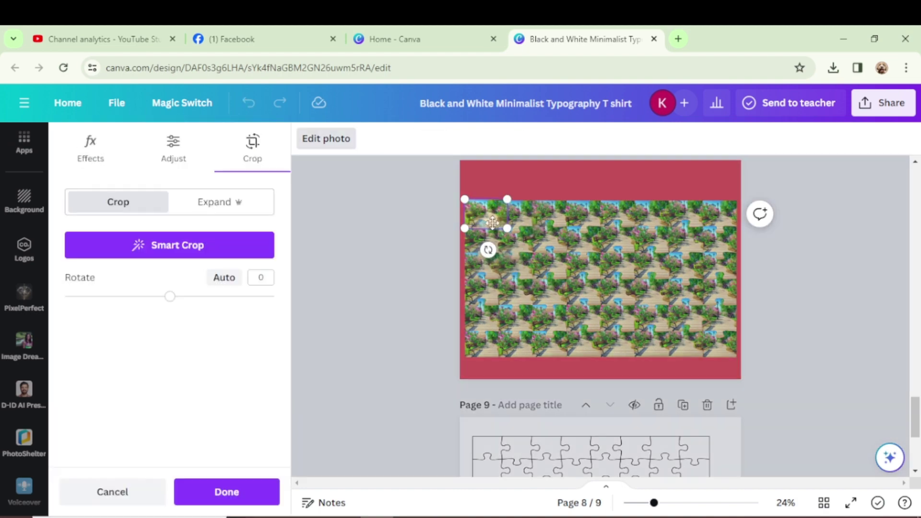
pyautogui.moveTo(575, 291)
pyautogui.mouseDown()
pyautogui.moveTo(785, 355)
pyautogui.moveTo(763, 342)
pyautogui.mouseUp()
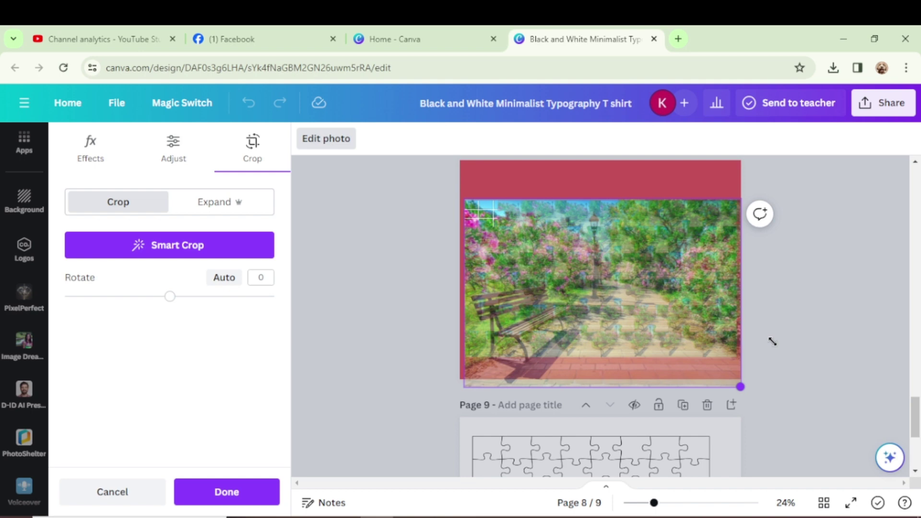
pyautogui.click(802, 334)
pyautogui.doubleClick(477, 233)
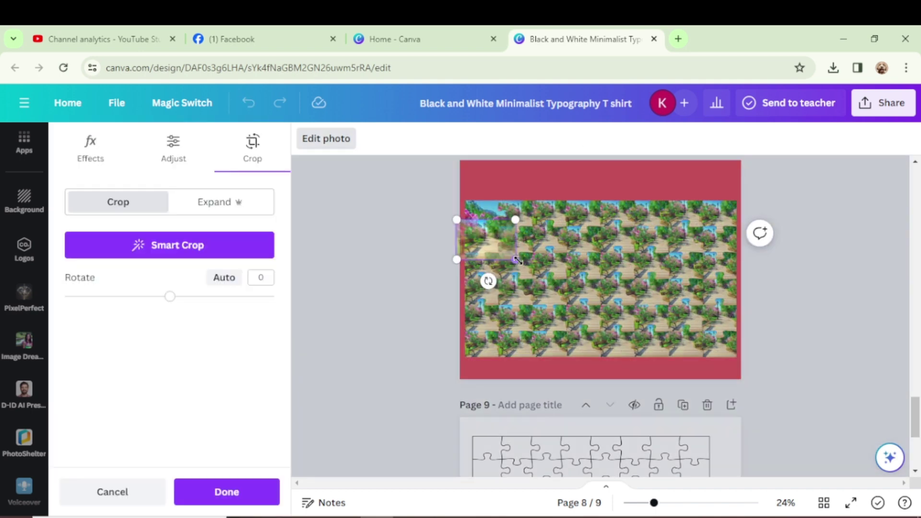
pyautogui.moveTo(517, 260); pyautogui.dragTo(774, 367)
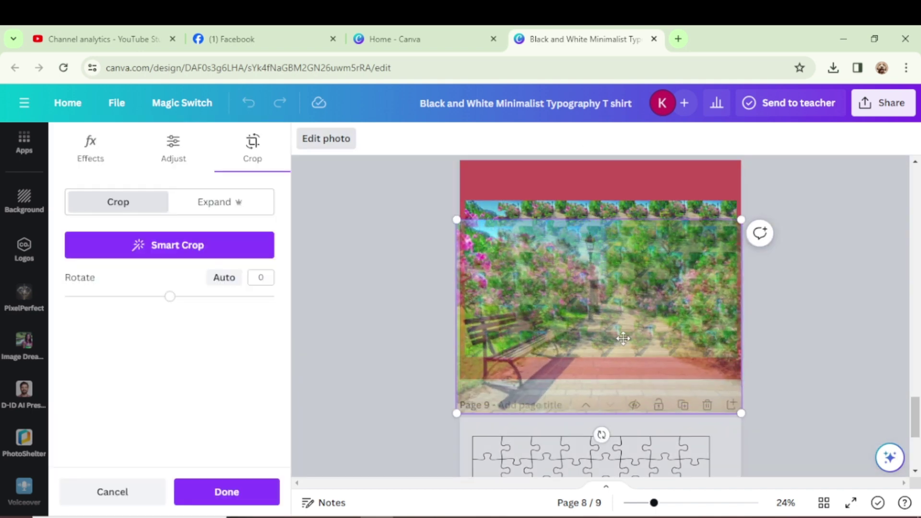
pyautogui.moveTo(623, 338); pyautogui.dragTo(639, 316)
pyautogui.click(784, 315)
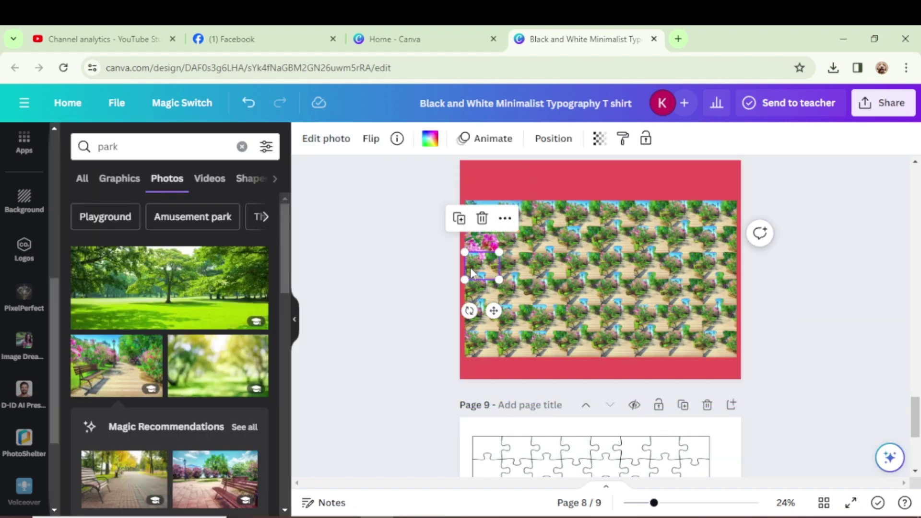
pyautogui.doubleClick(470, 266)
pyautogui.moveTo(503, 283)
pyautogui.mouseDown()
pyautogui.moveTo(760, 366)
pyautogui.moveTo(783, 396)
pyautogui.mouseUp()
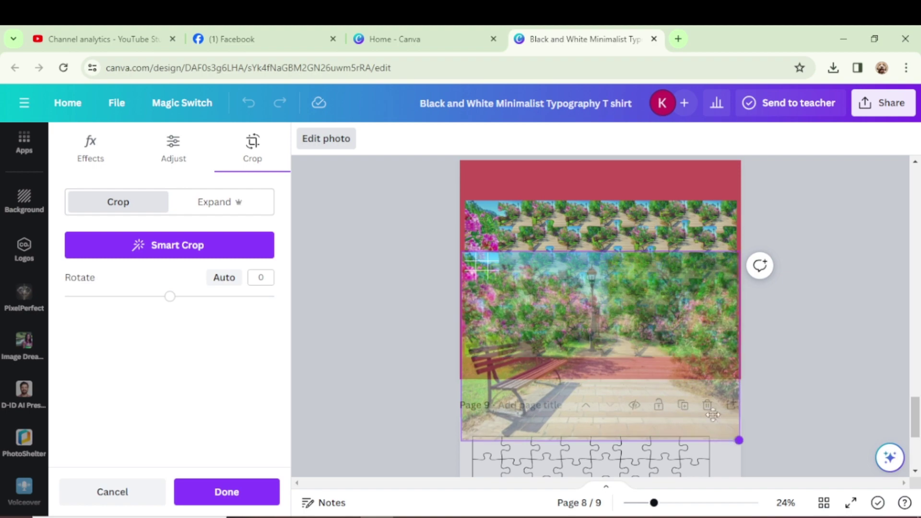
pyautogui.moveTo(628, 342); pyautogui.dragTo(629, 285)
pyautogui.click(788, 303)
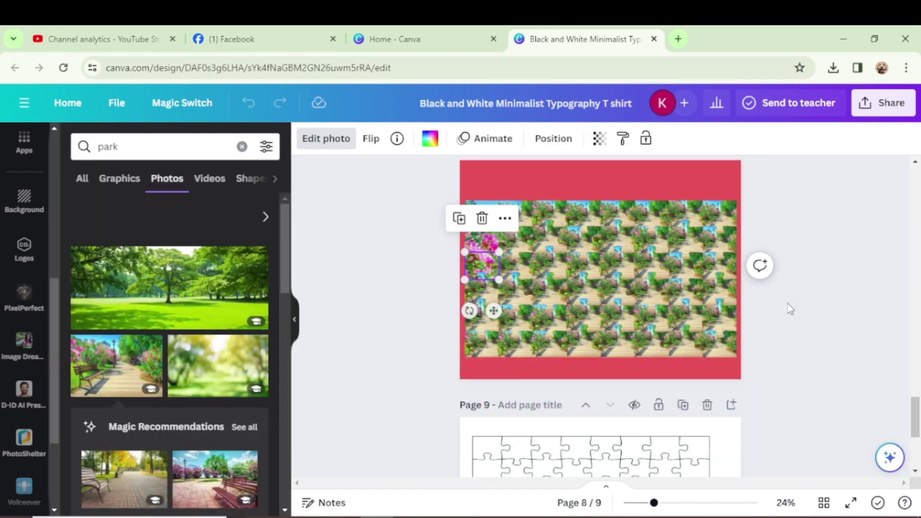
# Re-crop the middle left-column tiles, enlarging and shifting the photo to match the grid.
pyautogui.doubleClick(481, 293)
pyautogui.moveTo(506, 303); pyautogui.dragTo(747, 426)
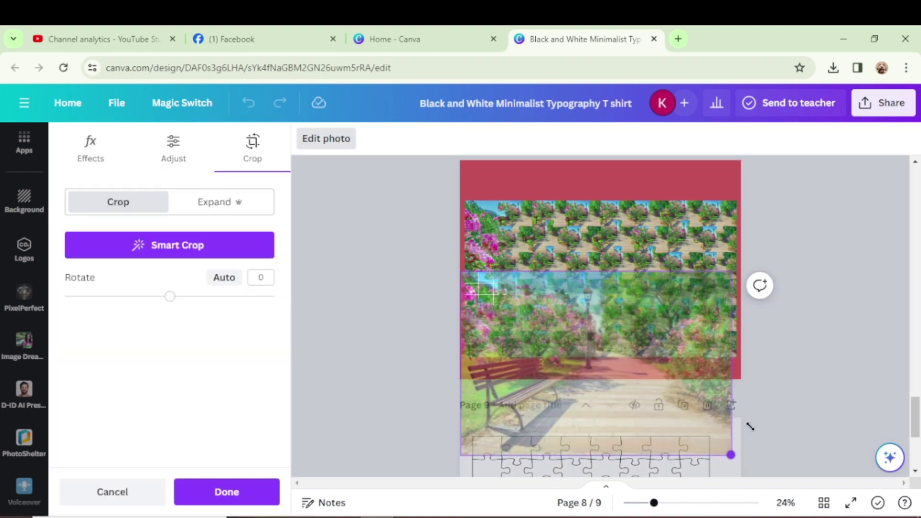
pyautogui.click(763, 443)
pyautogui.doubleClick(487, 293)
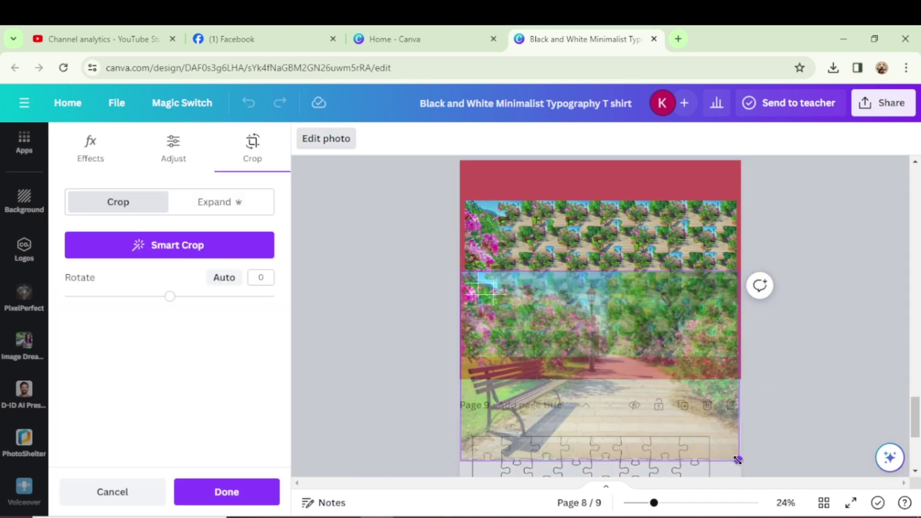
pyautogui.moveTo(744, 468); pyautogui.dragTo(767, 338)
pyautogui.click(753, 351)
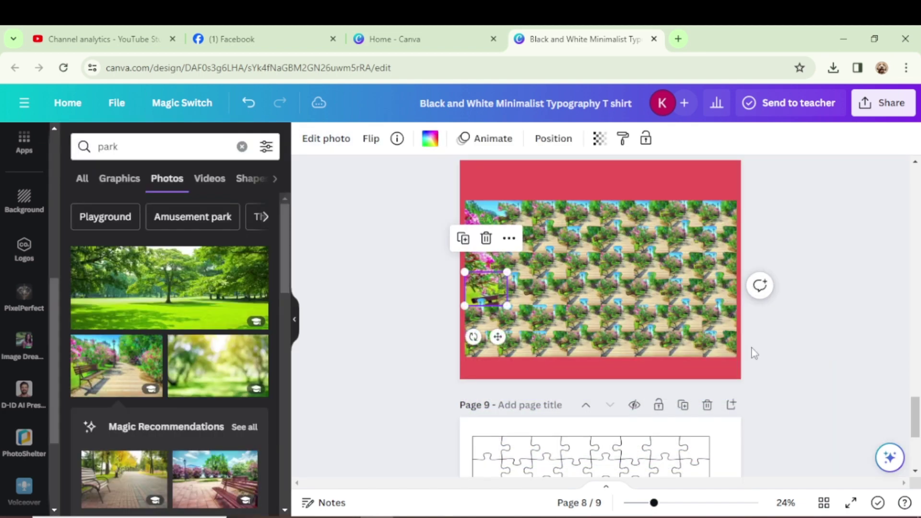
pyautogui.doubleClick(477, 321)
pyautogui.moveTo(498, 338); pyautogui.dragTo(741, 493)
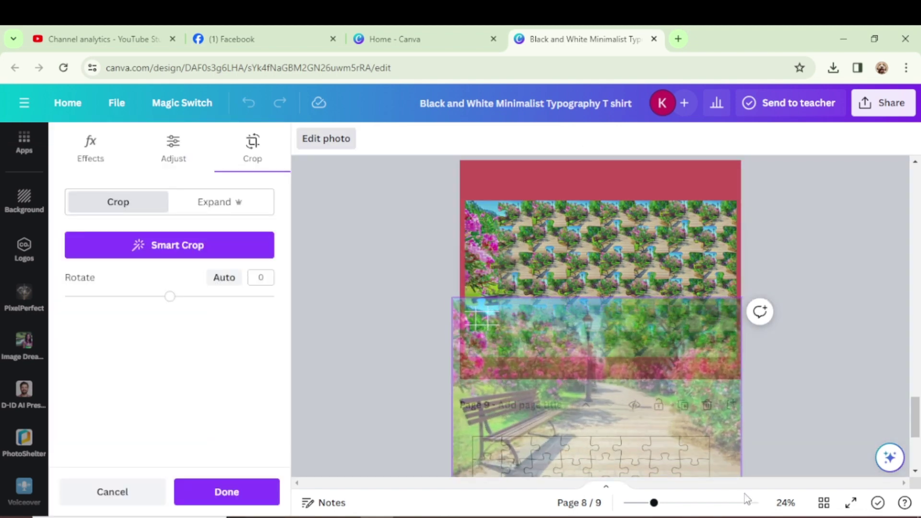
pyautogui.moveTo(643, 402); pyautogui.dragTo(655, 305)
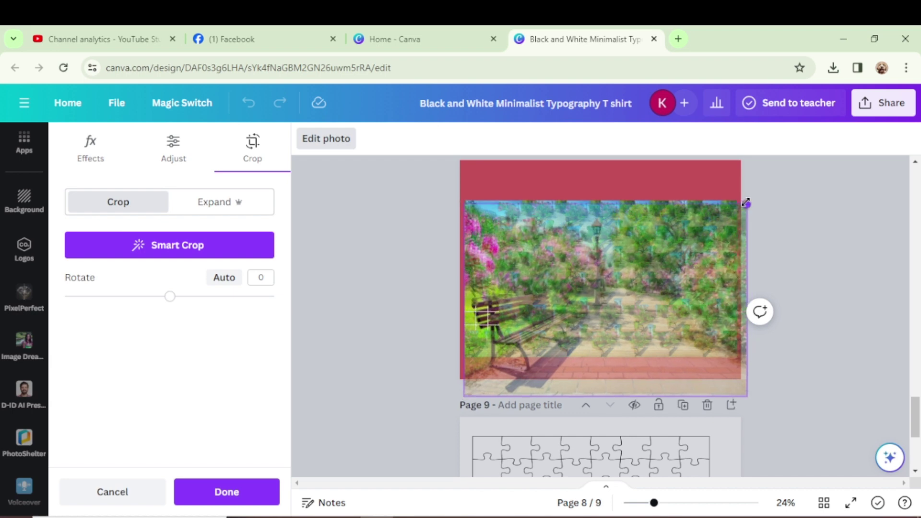
pyautogui.moveTo(750, 201); pyautogui.dragTo(740, 200)
pyautogui.click(823, 272)
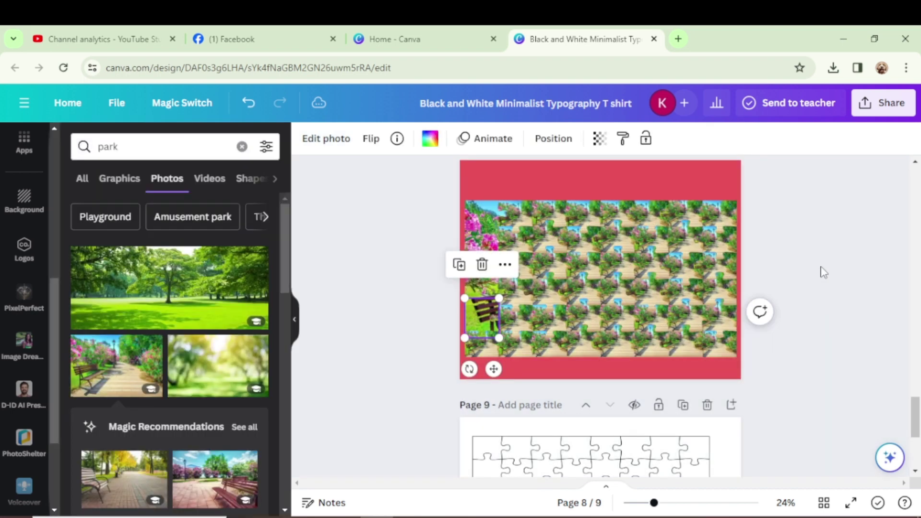
# Re-crop the bottom-left tile so the bench lines up with the neighbouring pieces.
pyautogui.doubleClick(492, 343)
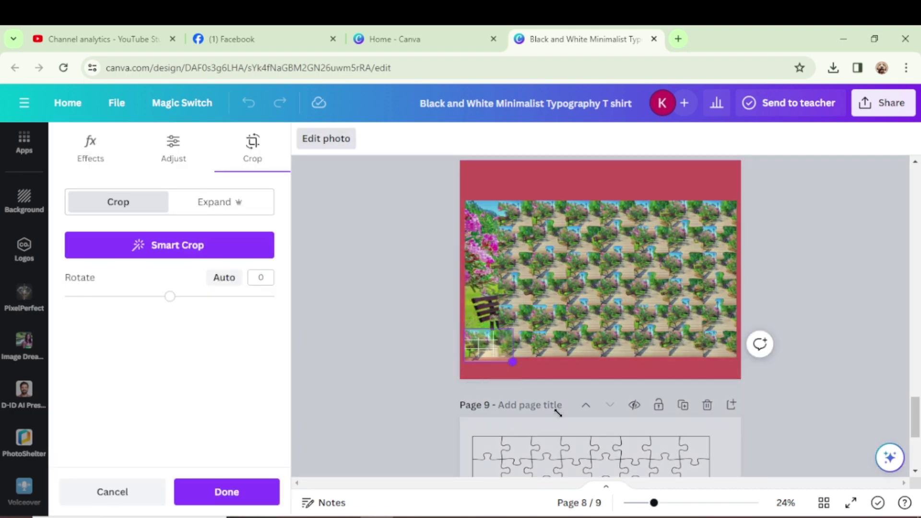
pyautogui.moveTo(557, 411); pyautogui.dragTo(739, 474)
pyautogui.moveTo(638, 446); pyautogui.dragTo(642, 324)
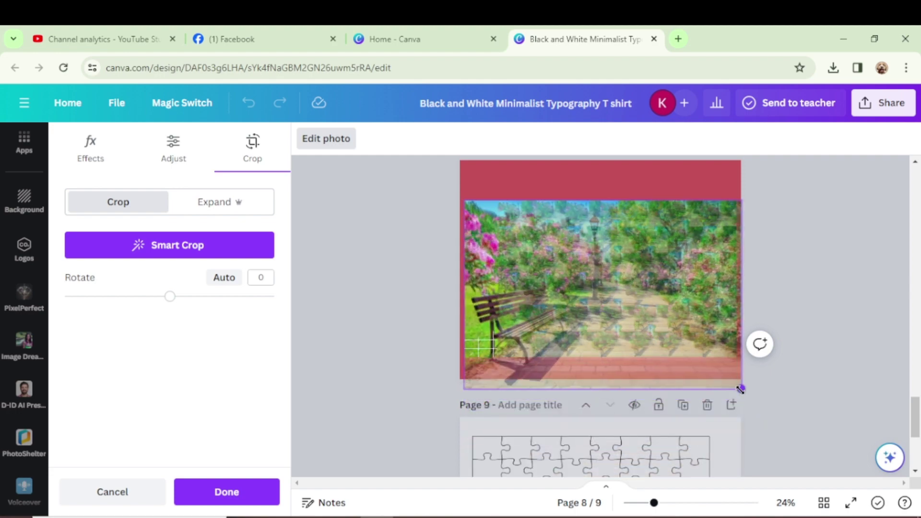
pyautogui.click(814, 390)
pyautogui.doubleClick(719, 364)
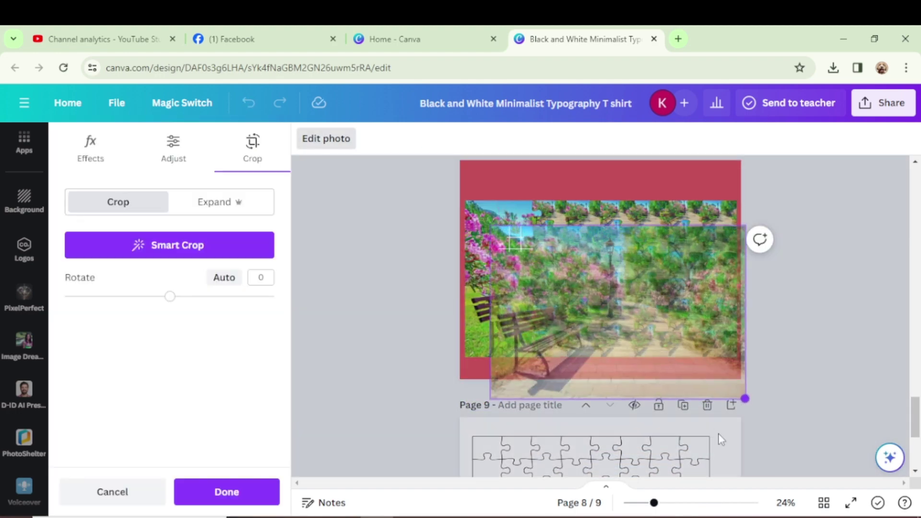
pyautogui.moveTo(743, 396)
pyautogui.mouseDown()
pyautogui.moveTo(727, 376)
pyautogui.moveTo(738, 387)
pyautogui.mouseUp()
pyautogui.click(814, 346)
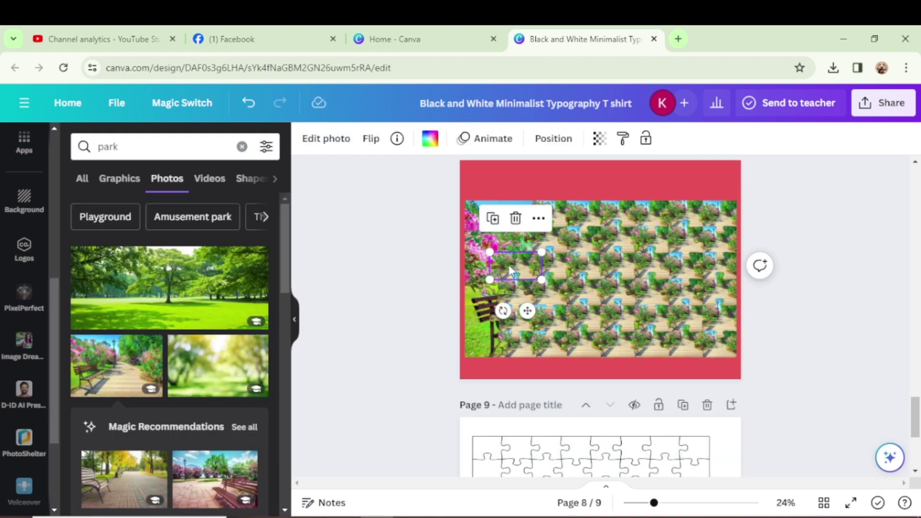
# Recrop the first central jigsaw tiles and shift a small tile leftward in the grid.
pyautogui.doubleClick(509, 265)
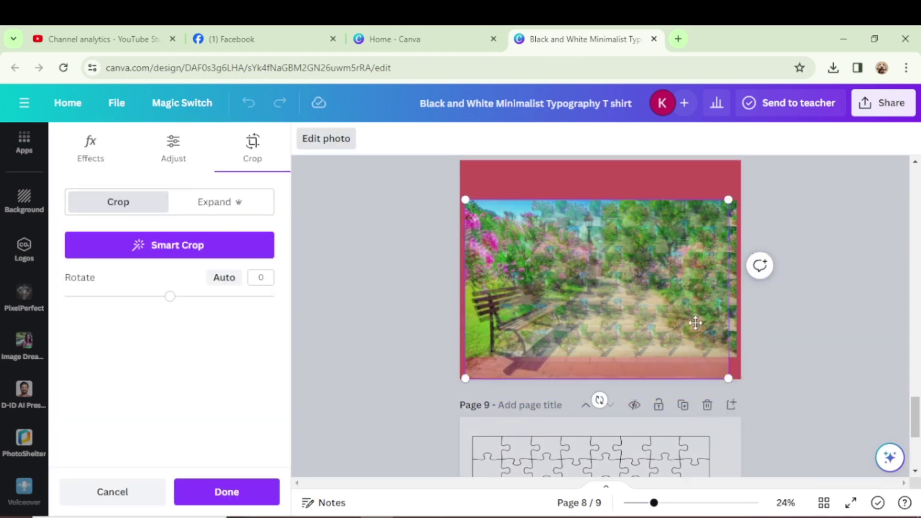
pyautogui.click(856, 341)
pyautogui.doubleClick(600, 288)
pyautogui.moveTo(728, 378); pyautogui.dragTo(748, 393)
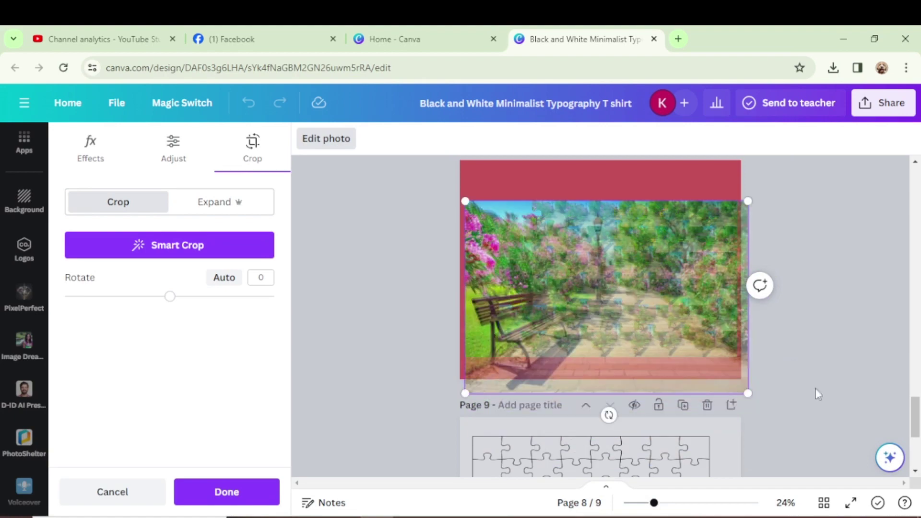
pyautogui.click(816, 389)
pyautogui.doubleClick(561, 358)
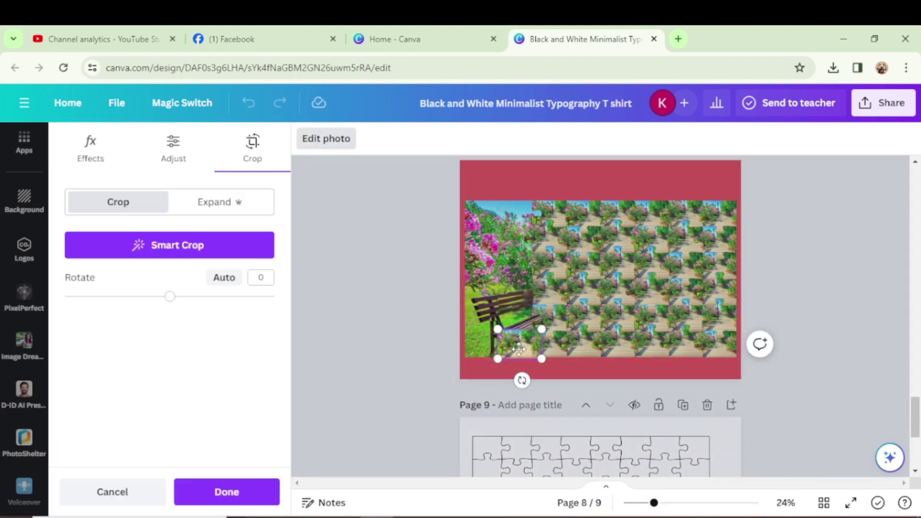
pyautogui.click(794, 380)
pyautogui.doubleClick(619, 296)
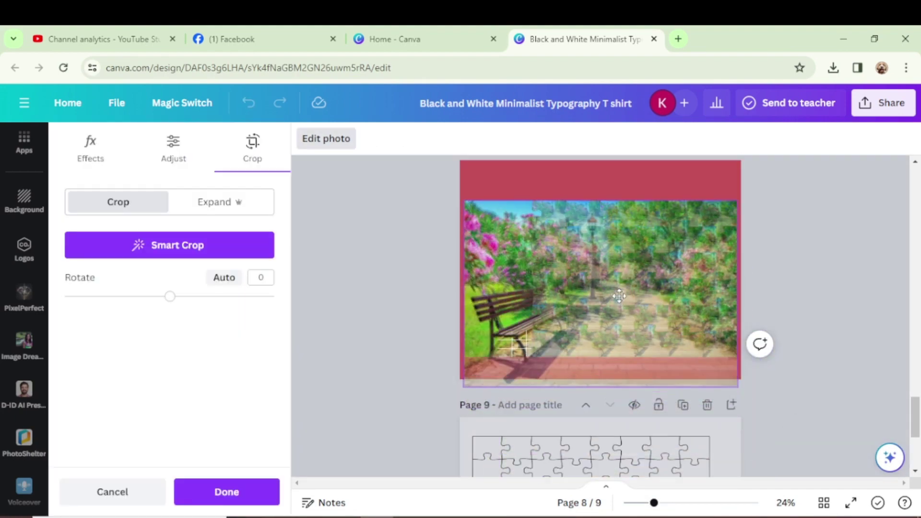
pyautogui.moveTo(738, 386); pyautogui.dragTo(744, 392)
pyautogui.click(608, 407)
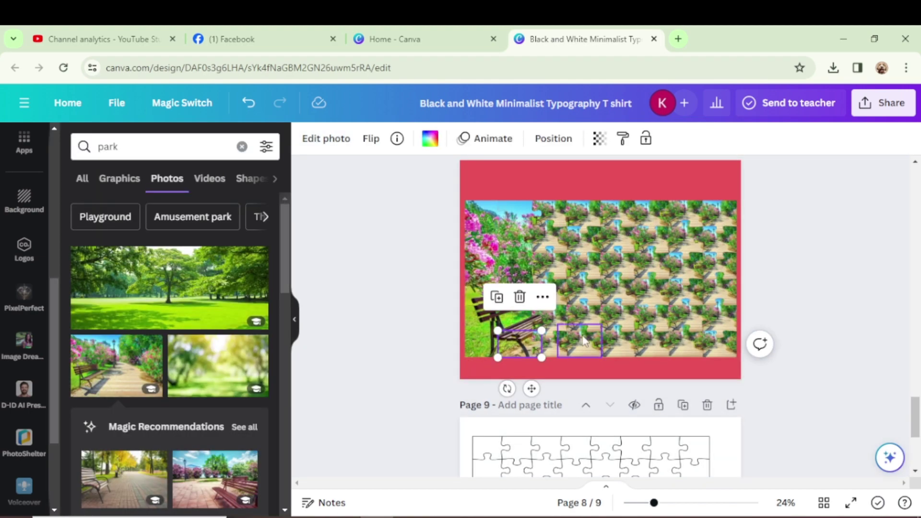
pyautogui.doubleClick(527, 312)
pyautogui.moveTo(660, 324); pyautogui.dragTo(698, 374)
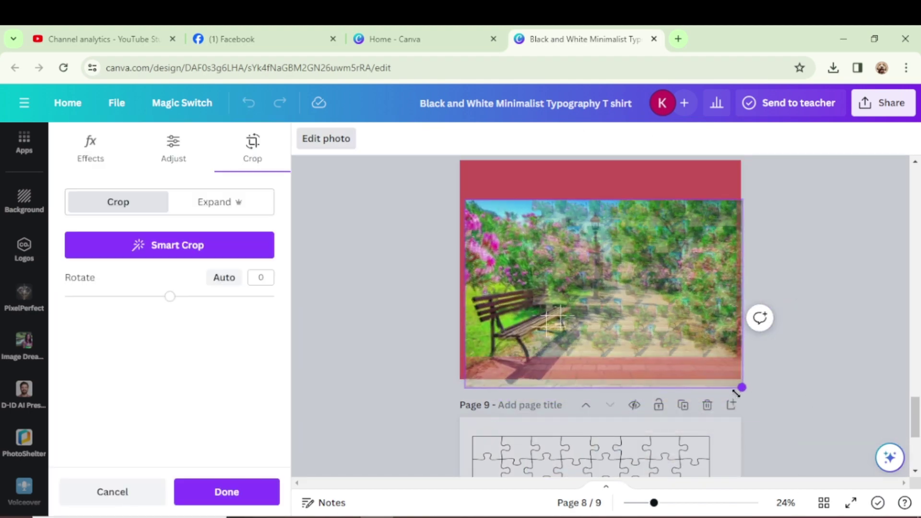
pyautogui.click(561, 349)
pyautogui.moveTo(561, 349)
pyautogui.mouseDown()
pyautogui.moveTo(531, 349)
pyautogui.moveTo(735, 389)
pyautogui.mouseUp()
pyautogui.doubleClick(563, 349)
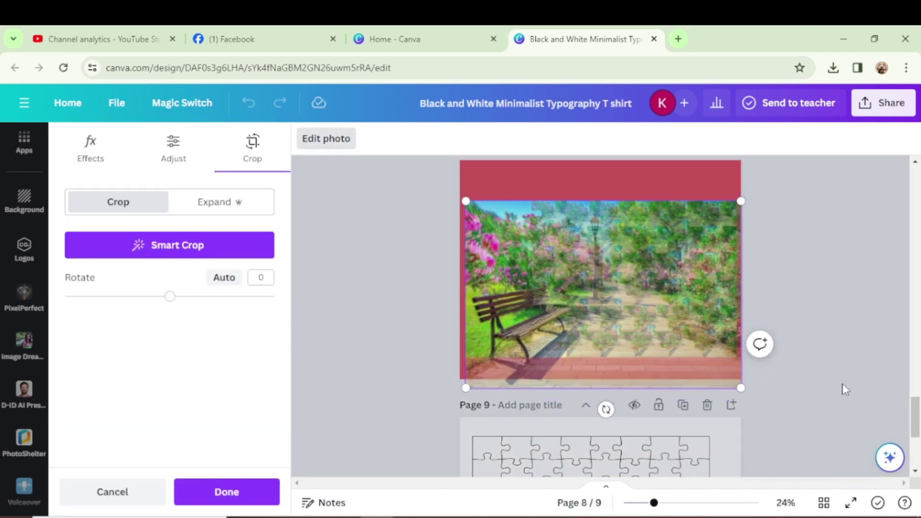
pyautogui.press('Escape')
# Enlarge the bench photo in the middle and bottom-right pieces to span the whole grid.
pyautogui.doubleClick(556, 341)
pyautogui.moveTo(604, 357); pyautogui.dragTo(741, 389)
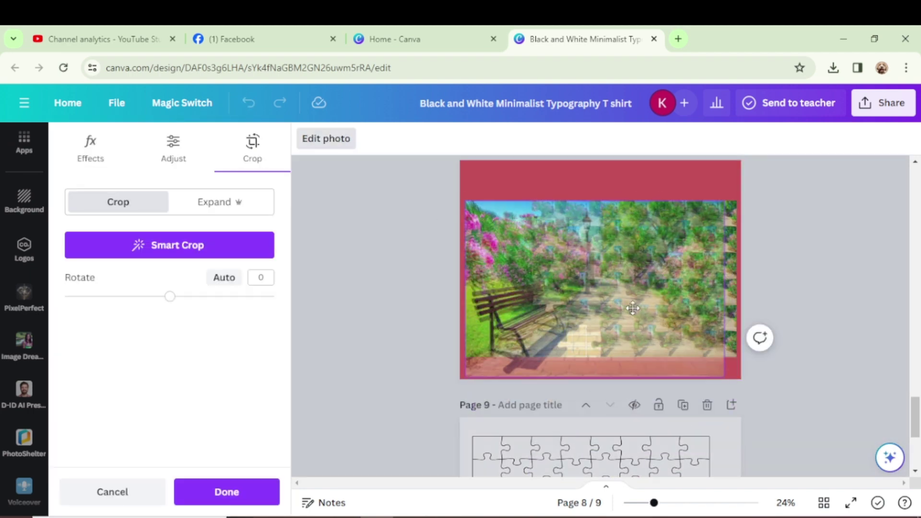
pyautogui.press('Escape')
pyautogui.doubleClick(564, 317)
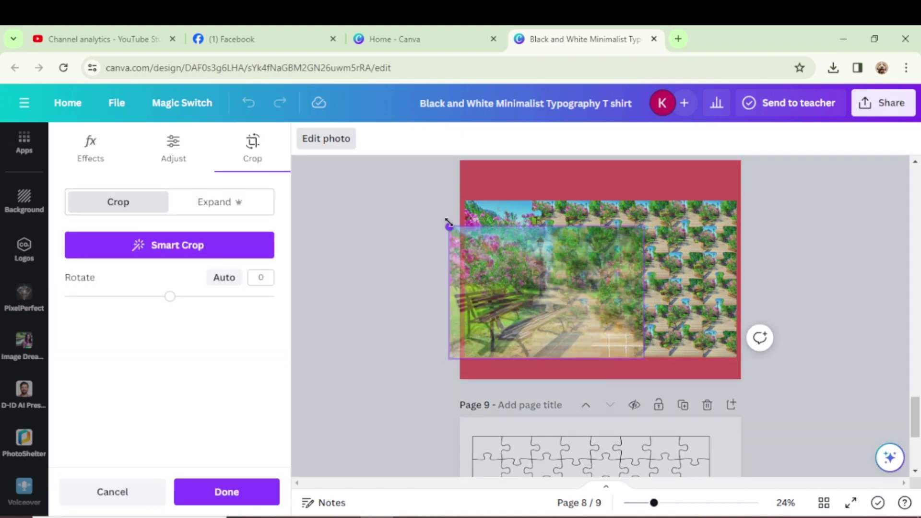
pyautogui.moveTo(618, 379); pyautogui.dragTo(740, 388)
pyautogui.press('Escape')
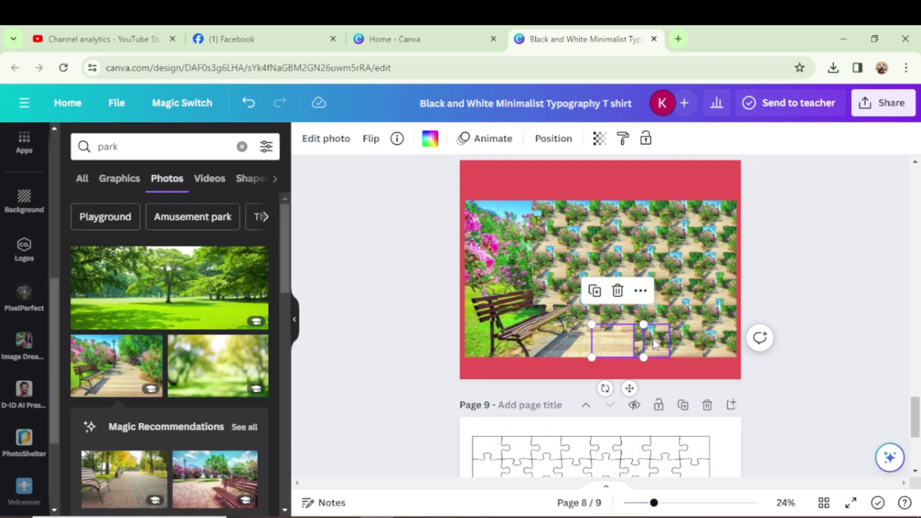
pyautogui.doubleClick(653, 338)
pyautogui.press('Escape')
pyautogui.doubleClick(651, 340)
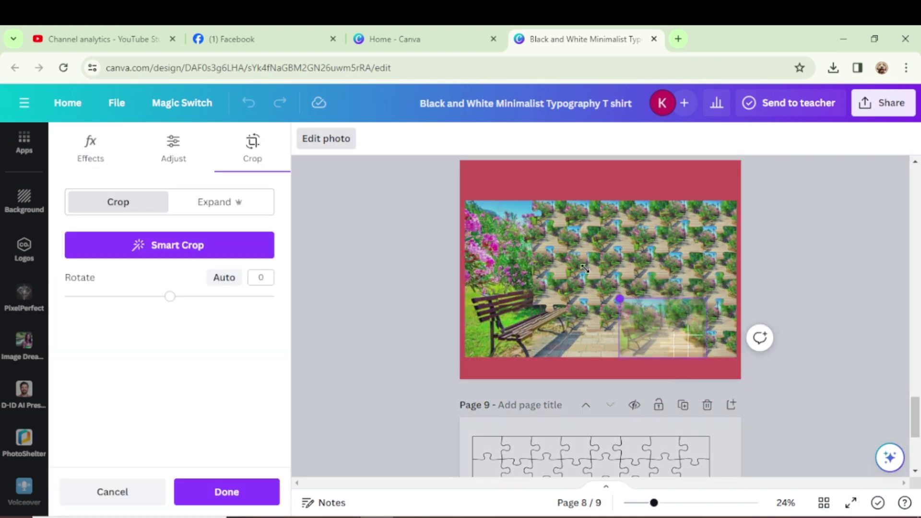
pyautogui.moveTo(670, 357); pyautogui.dragTo(741, 390)
pyautogui.press('Escape')
pyautogui.doubleClick(701, 350)
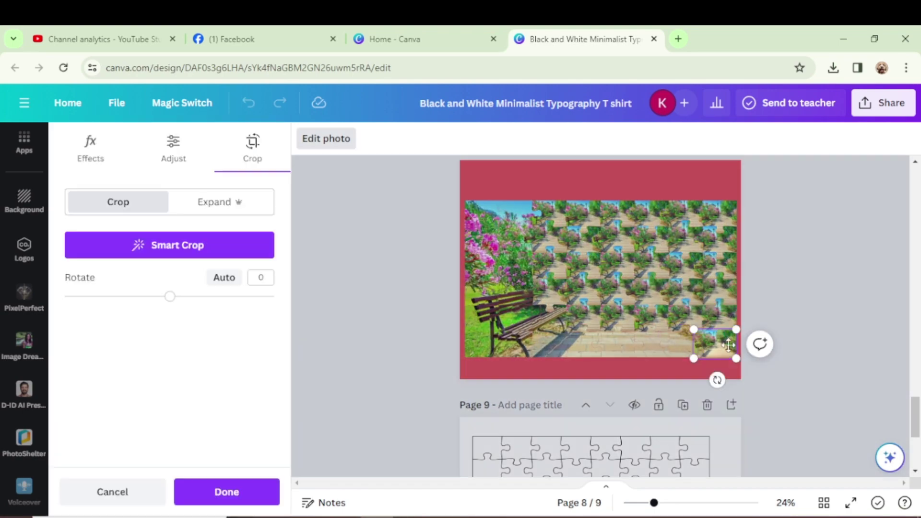
pyautogui.moveTo(659, 325); pyautogui.dragTo(466, 202)
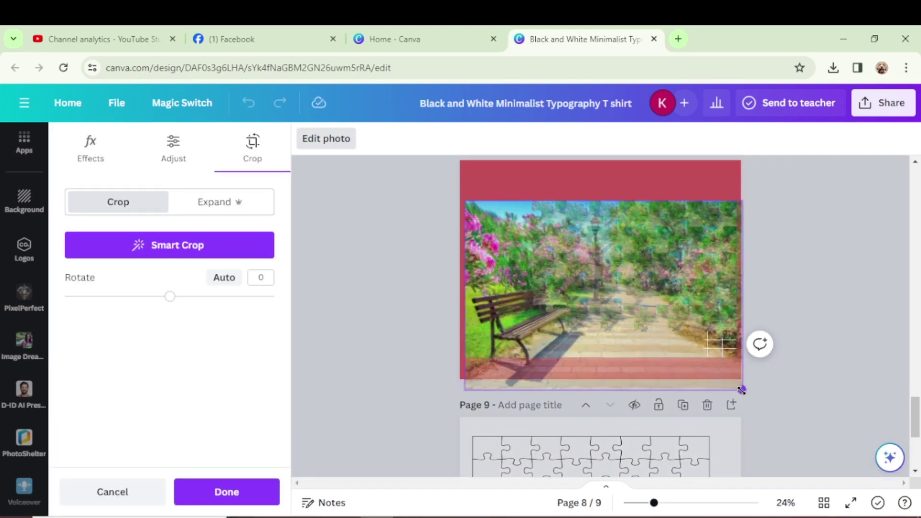
pyautogui.press('Escape')
pyautogui.doubleClick(714, 355)
pyautogui.moveTo(691, 331); pyautogui.dragTo(463, 198)
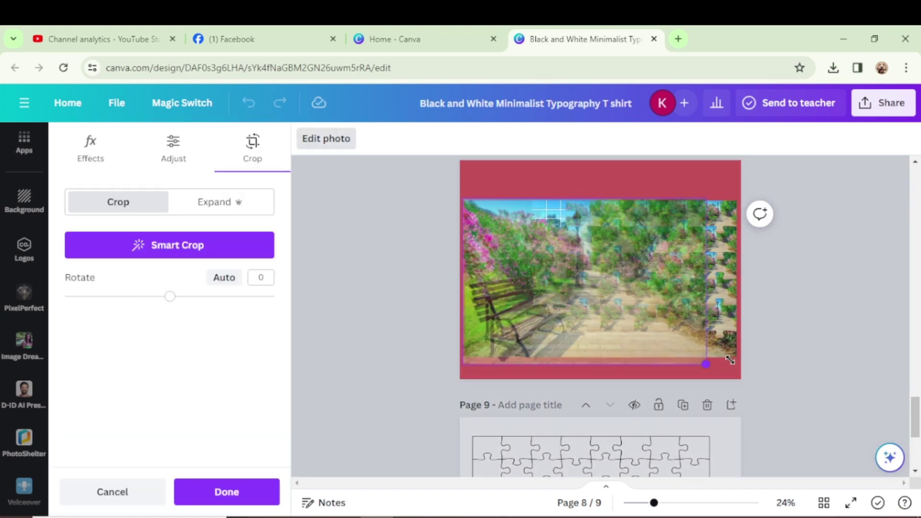
pyautogui.click(797, 327)
# Stretch the photo across the grid in the top-left and top-right puzzle pieces.
pyautogui.doubleClick(605, 235)
pyautogui.moveTo(566, 267); pyautogui.dragTo(492, 325)
pyautogui.moveTo(655, 326); pyautogui.dragTo(748, 367)
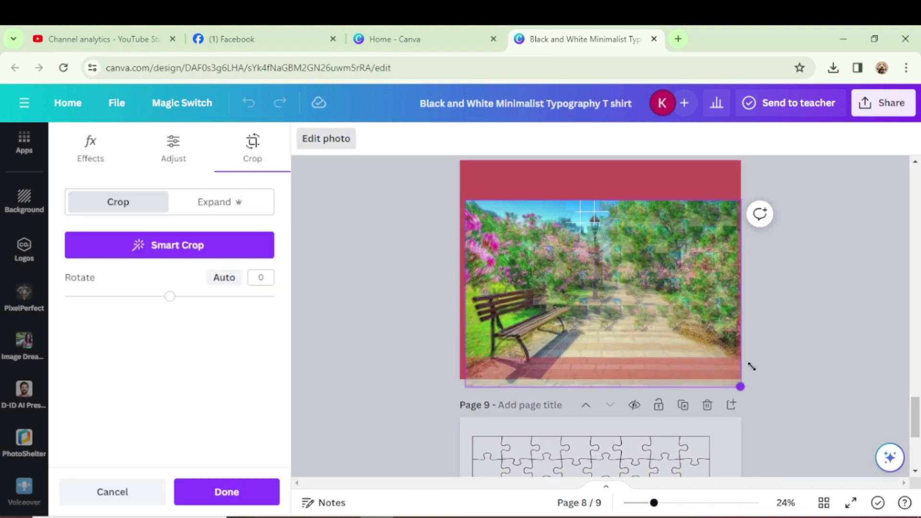
pyautogui.press('Escape')
pyautogui.doubleClick(633, 230)
pyautogui.moveTo(551, 339)
pyautogui.mouseDown()
pyautogui.moveTo(732, 382)
pyautogui.moveTo(748, 374)
pyautogui.moveTo(741, 384)
pyautogui.mouseUp()
pyautogui.press('Escape')
pyautogui.doubleClick(599, 268)
pyautogui.press('Escape')
pyautogui.doubleClick(679, 214)
pyautogui.press('Escape')
pyautogui.doubleClick(727, 225)
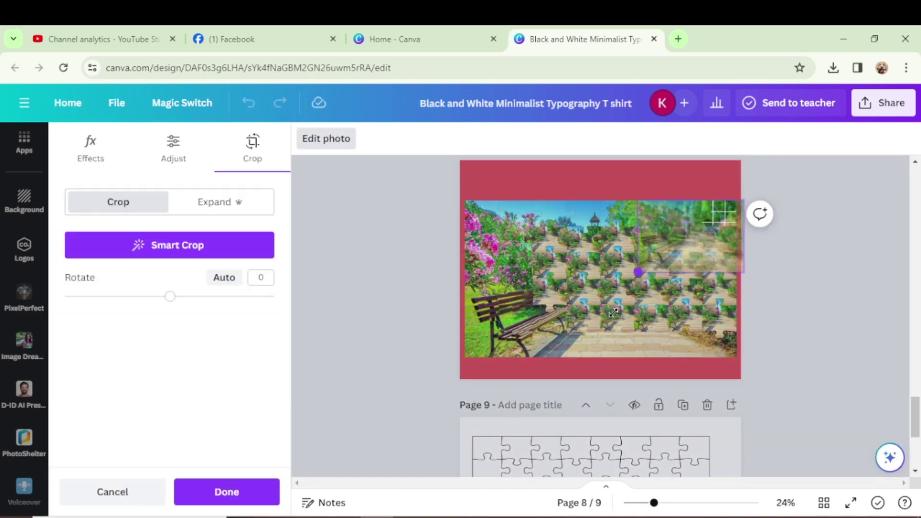
pyautogui.moveTo(660, 228); pyautogui.dragTo(464, 387)
pyautogui.press('Escape')
pyautogui.doubleClick(528, 248)
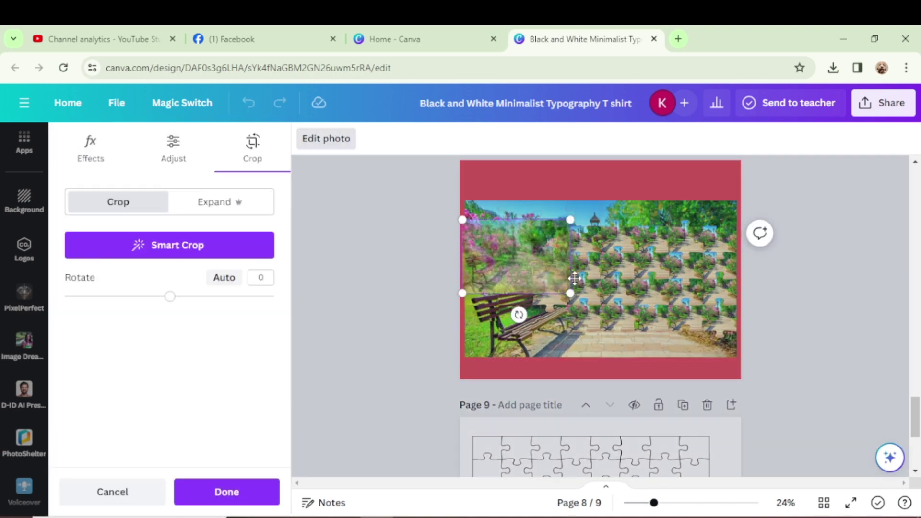
pyautogui.moveTo(574, 279); pyautogui.dragTo(705, 353)
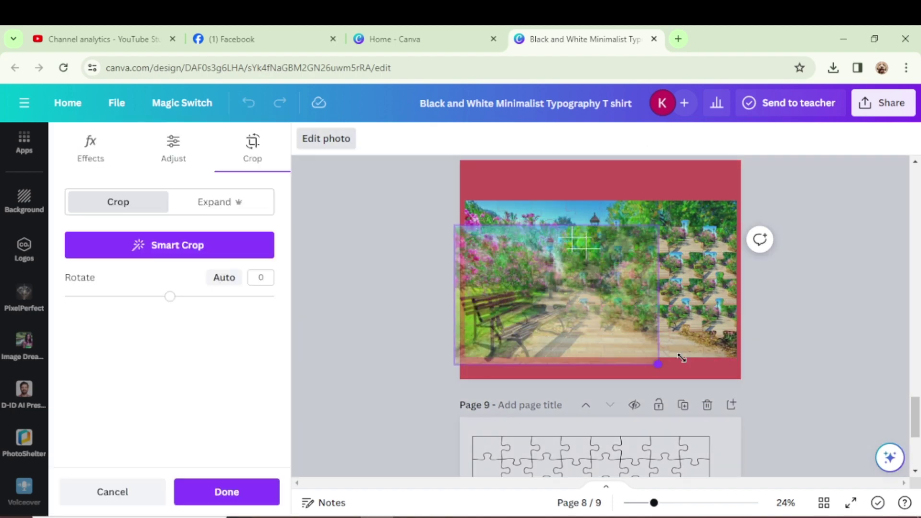
pyautogui.press('Escape')
# Recrop the upper and lower-middle pieces so the bench photo fills the page.
pyautogui.doubleClick(599, 250)
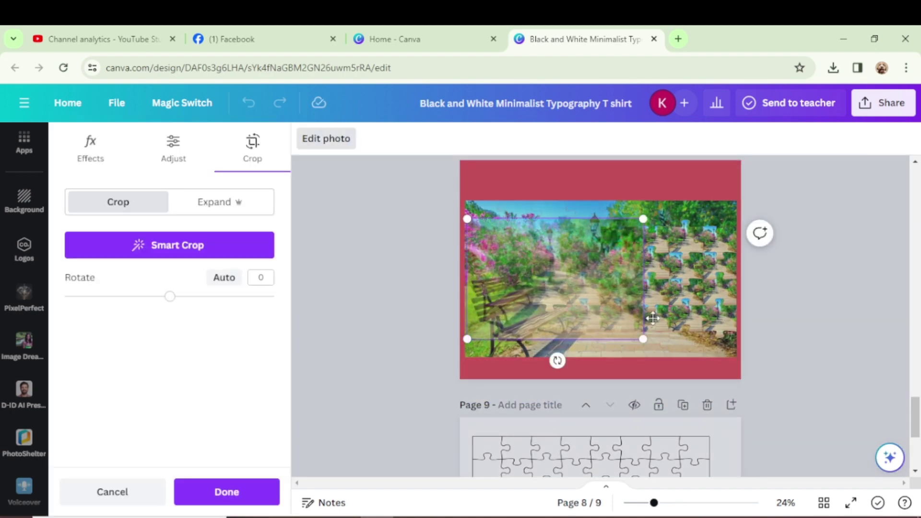
pyautogui.moveTo(653, 318); pyautogui.dragTo(740, 411)
pyautogui.click(619, 271)
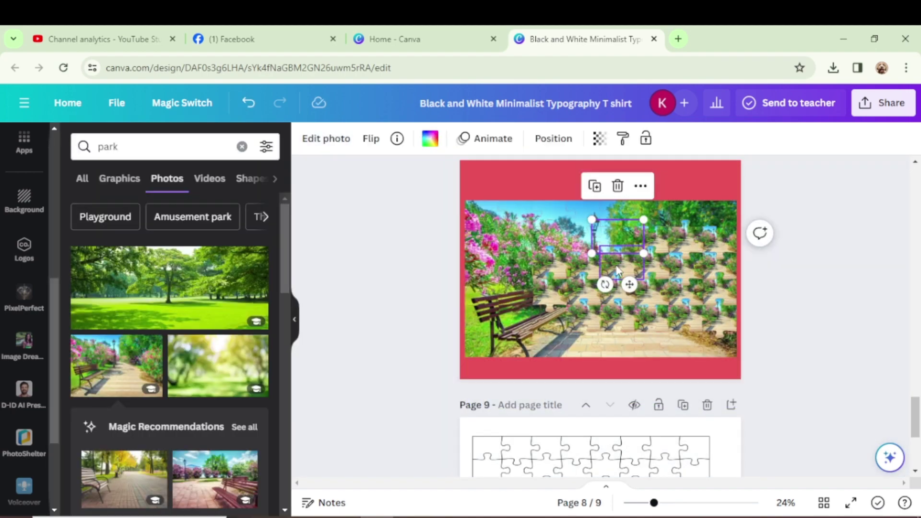
pyautogui.doubleClick(618, 271)
pyautogui.moveTo(603, 344); pyautogui.dragTo(637, 370)
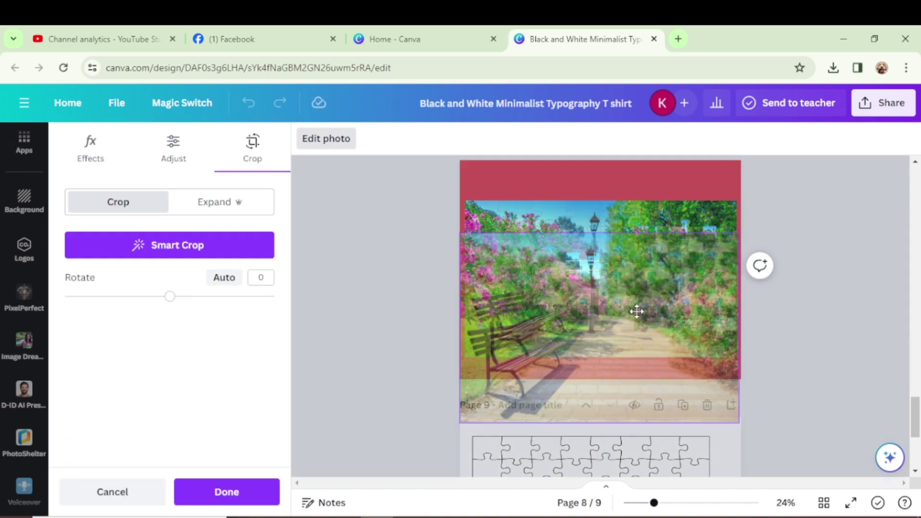
pyautogui.click(821, 328)
pyautogui.click(553, 272)
pyautogui.doubleClick(552, 272)
pyautogui.moveTo(575, 280)
pyautogui.mouseDown()
pyautogui.moveTo(720, 444)
pyautogui.moveTo(734, 386)
pyautogui.mouseUp()
pyautogui.click(815, 303)
pyautogui.click(553, 289)
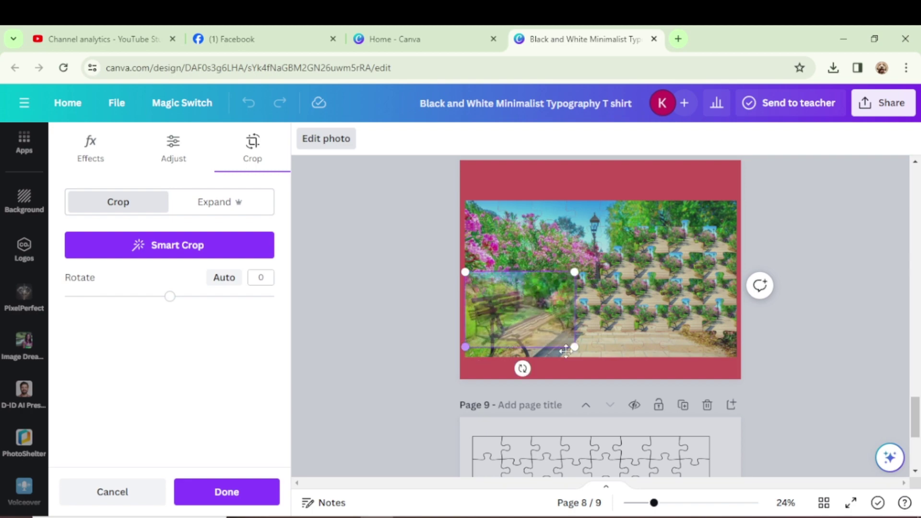
pyautogui.moveTo(566, 351); pyautogui.dragTo(738, 461)
pyautogui.click(801, 328)
pyautogui.click(590, 315)
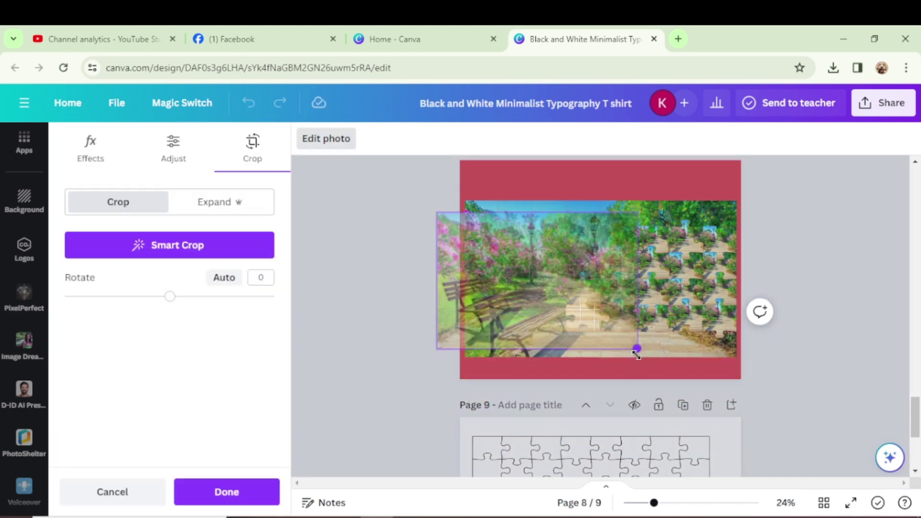
pyautogui.moveTo(637, 353); pyautogui.dragTo(736, 357)
pyautogui.click(812, 287)
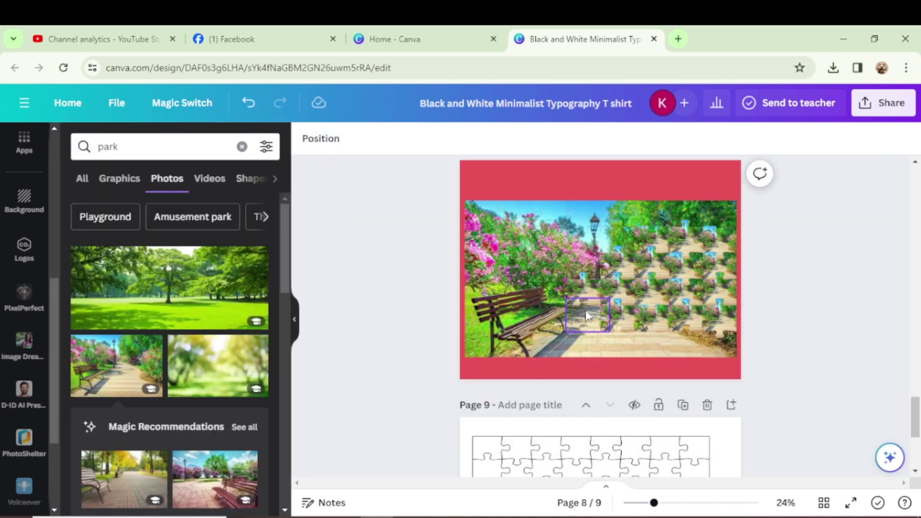
pyautogui.doubleClick(586, 315)
pyautogui.moveTo(646, 330); pyautogui.dragTo(736, 357)
pyautogui.click(811, 288)
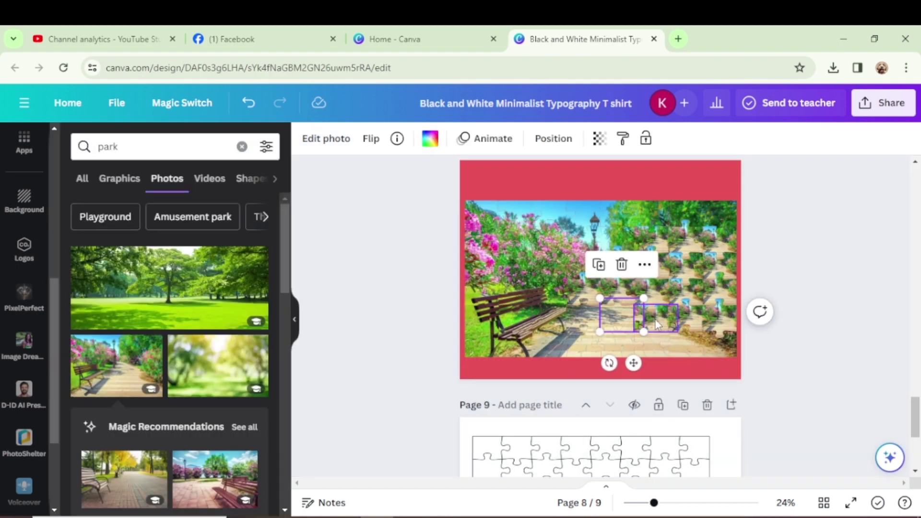
pyautogui.doubleClick(633, 298)
pyautogui.moveTo(678, 339)
pyautogui.mouseDown()
pyautogui.moveTo(714, 387)
pyautogui.moveTo(736, 359)
pyautogui.mouseUp()
pyautogui.click(811, 288)
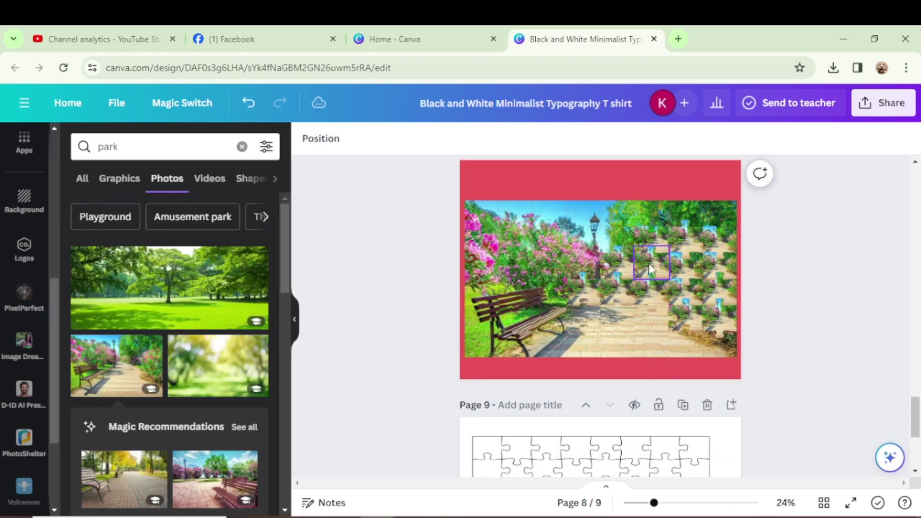
# Recrop more middle pieces and line a right-side piece's photo up with its neighbours.
pyautogui.doubleClick(619, 268)
pyautogui.click(826, 331)
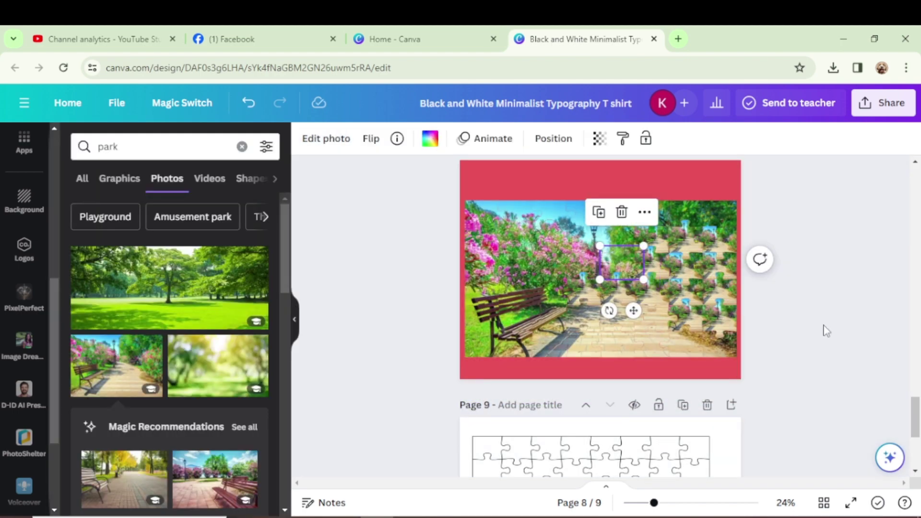
pyautogui.doubleClick(611, 292)
pyautogui.moveTo(639, 395); pyautogui.dragTo(738, 379)
pyautogui.click(832, 325)
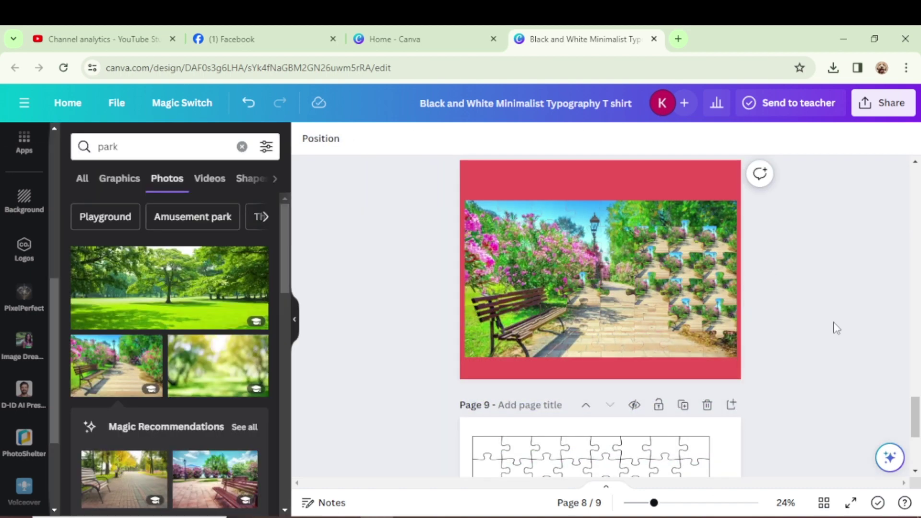
pyautogui.doubleClick(565, 304)
pyautogui.moveTo(565, 304); pyautogui.dragTo(657, 420)
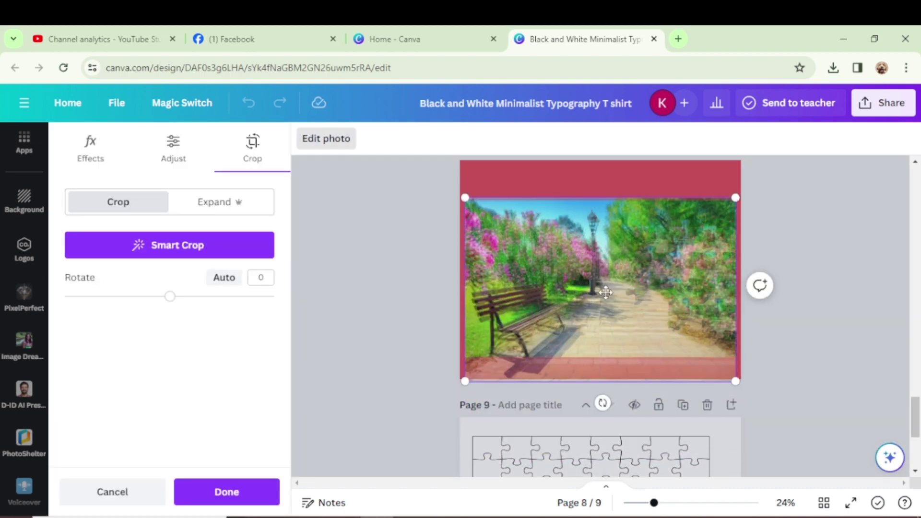
pyautogui.click(678, 271)
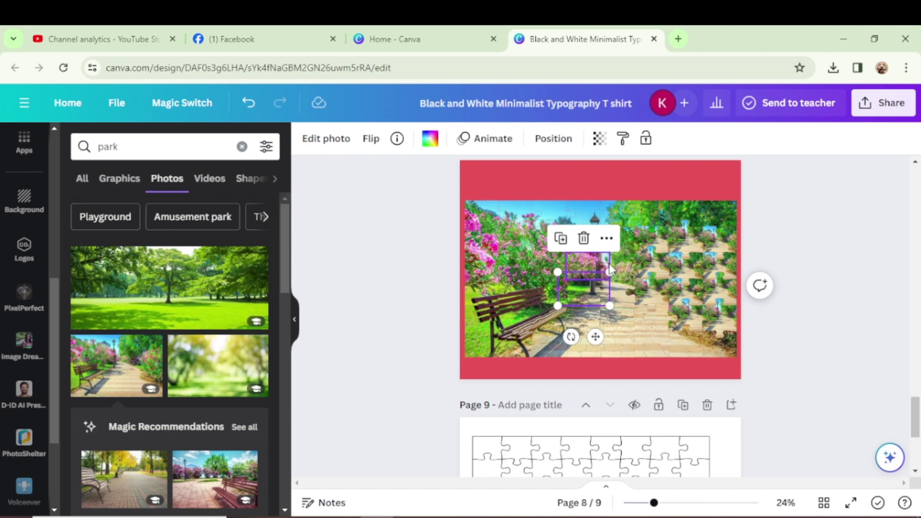
pyautogui.doubleClick(584, 283)
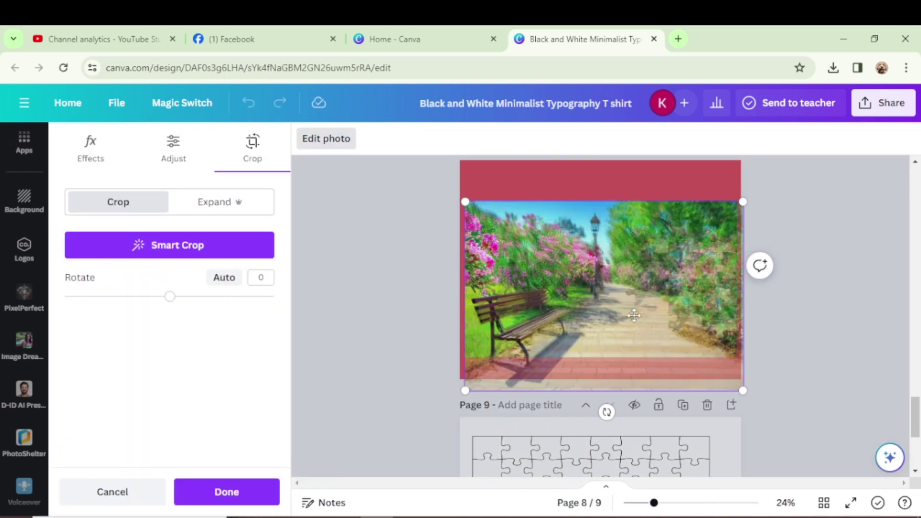
pyautogui.click(838, 319)
pyautogui.doubleClick(599, 299)
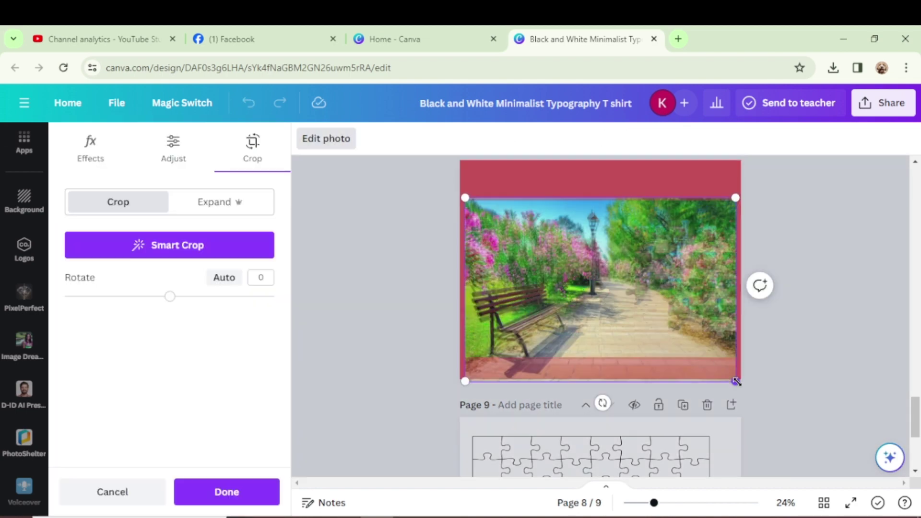
pyautogui.click(645, 252)
pyautogui.doubleClick(646, 252)
pyautogui.moveTo(737, 381)
pyautogui.mouseDown()
pyautogui.moveTo(728, 403)
pyautogui.moveTo(735, 384)
pyautogui.mouseUp()
pyautogui.click(624, 297)
pyautogui.doubleClick(623, 297)
pyautogui.moveTo(675, 390)
pyautogui.mouseDown()
pyautogui.moveTo(666, 386)
pyautogui.moveTo(736, 386)
pyautogui.mouseUp()
pyautogui.click(812, 356)
pyautogui.doubleClick(635, 301)
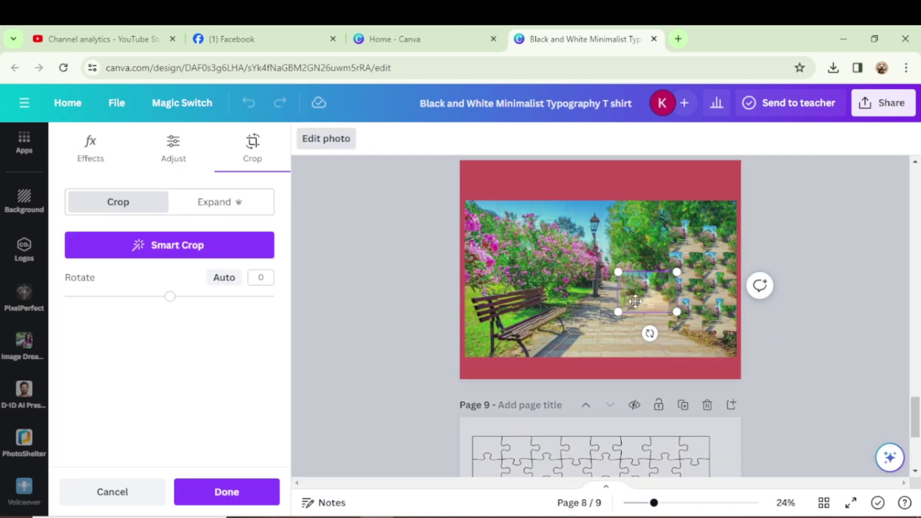
pyautogui.moveTo(635, 301); pyautogui.dragTo(706, 235)
# Enlarge and reposition the photo in the top-right puzzle pieces to cover the grid.
pyautogui.click(706, 235)
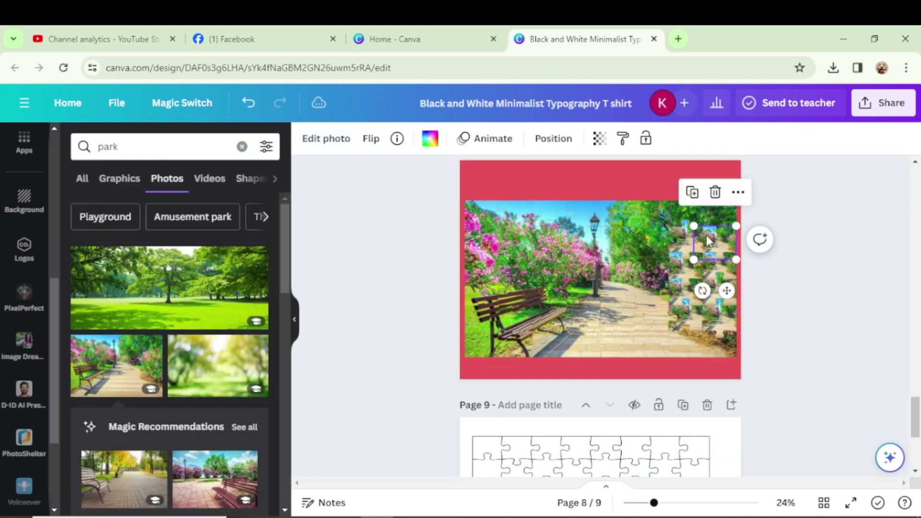
pyautogui.doubleClick(706, 235)
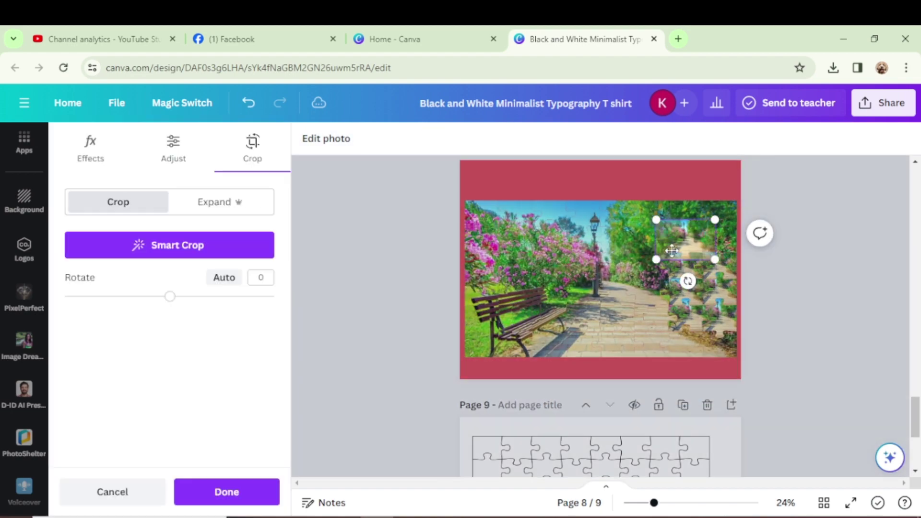
pyautogui.moveTo(465, 357)
pyautogui.mouseDown()
pyautogui.moveTo(489, 425)
pyautogui.moveTo(671, 372)
pyautogui.mouseUp()
pyautogui.click(814, 341)
pyautogui.doubleClick(681, 269)
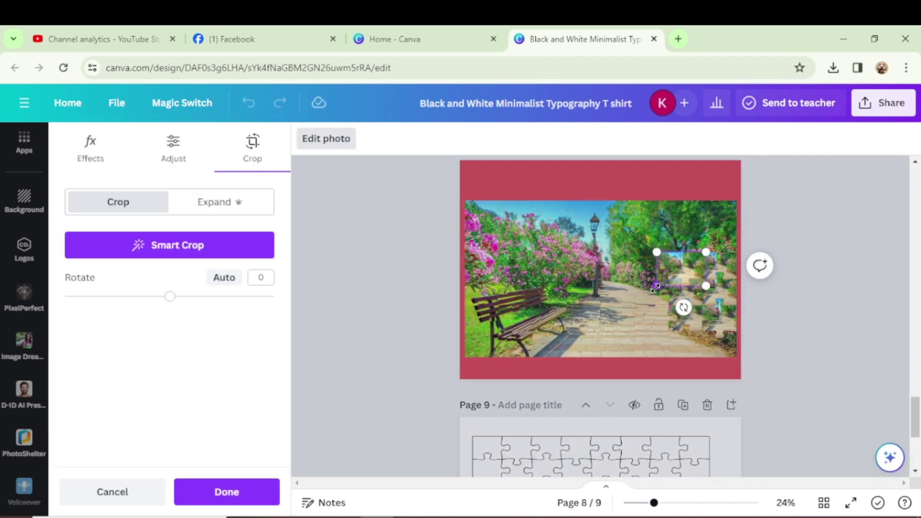
pyautogui.moveTo(655, 287); pyautogui.dragTo(551, 354)
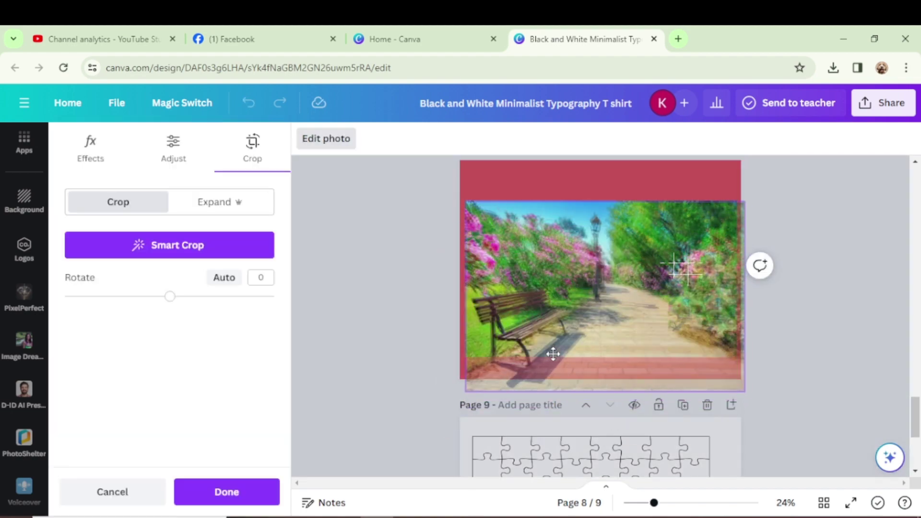
pyautogui.click(699, 233)
pyautogui.doubleClick(691, 254)
pyautogui.moveTo(691, 254); pyautogui.dragTo(569, 231)
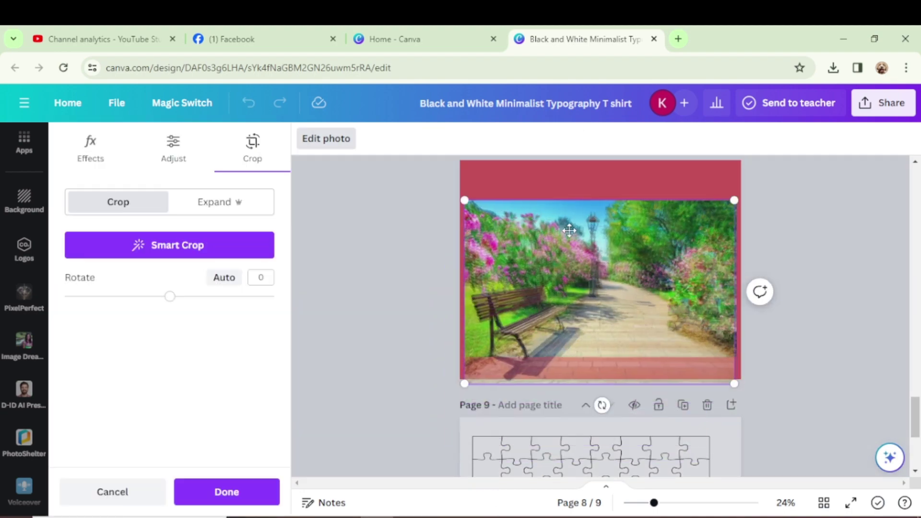
pyautogui.click(699, 232)
pyautogui.doubleClick(613, 261)
pyautogui.moveTo(613, 262)
pyautogui.mouseDown()
pyautogui.moveTo(630, 290)
pyautogui.moveTo(622, 276)
pyautogui.mouseUp()
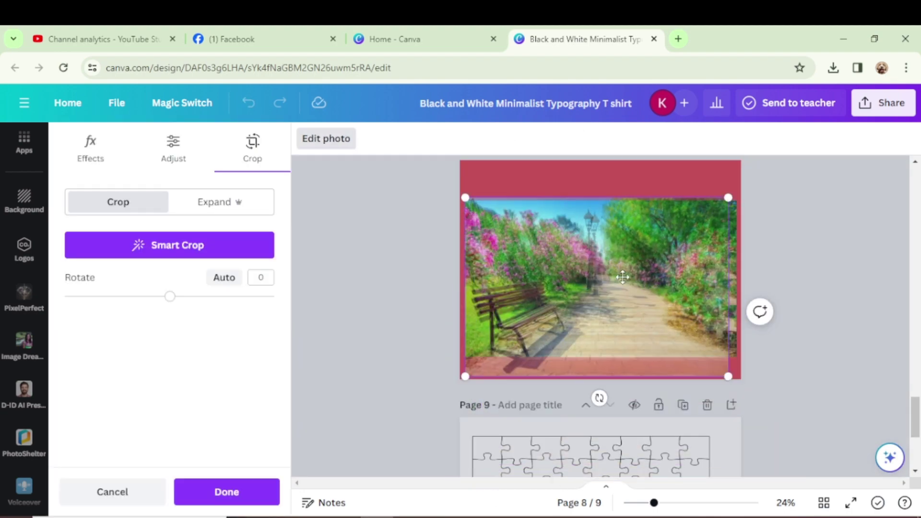
pyautogui.click(778, 377)
# Nudge and recrop the remaining small right-edge pieces, then preview the page full-screen.
pyautogui.moveTo(697, 334); pyautogui.dragTo(718, 330)
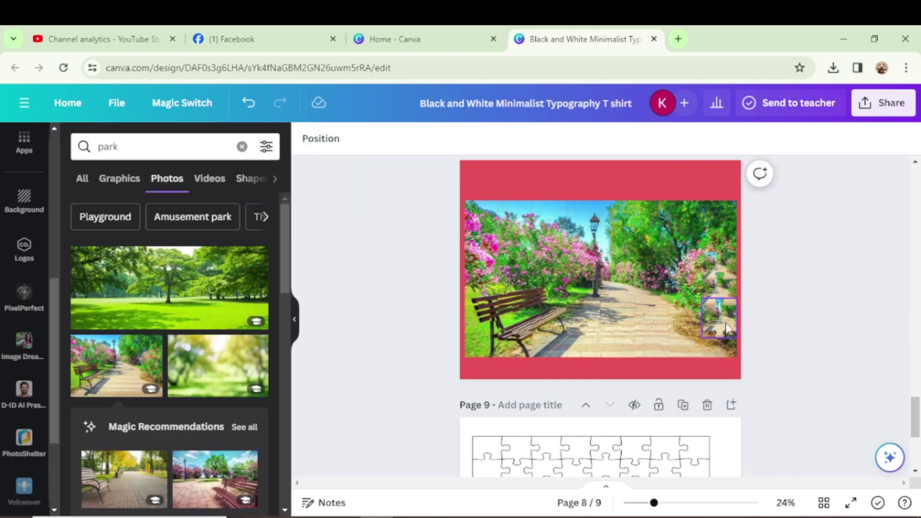
pyautogui.doubleClick(718, 330)
pyautogui.moveTo(603, 424); pyautogui.dragTo(599, 269)
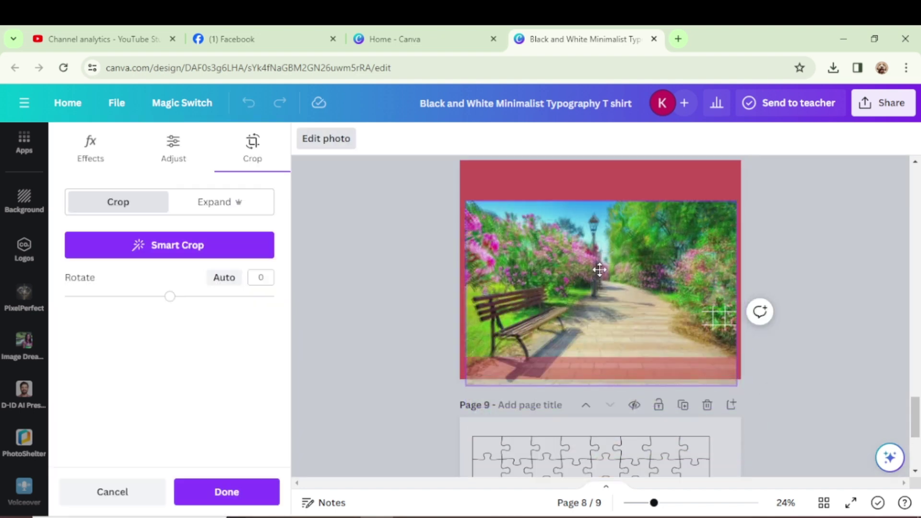
pyautogui.moveTo(736, 386); pyautogui.dragTo(737, 399)
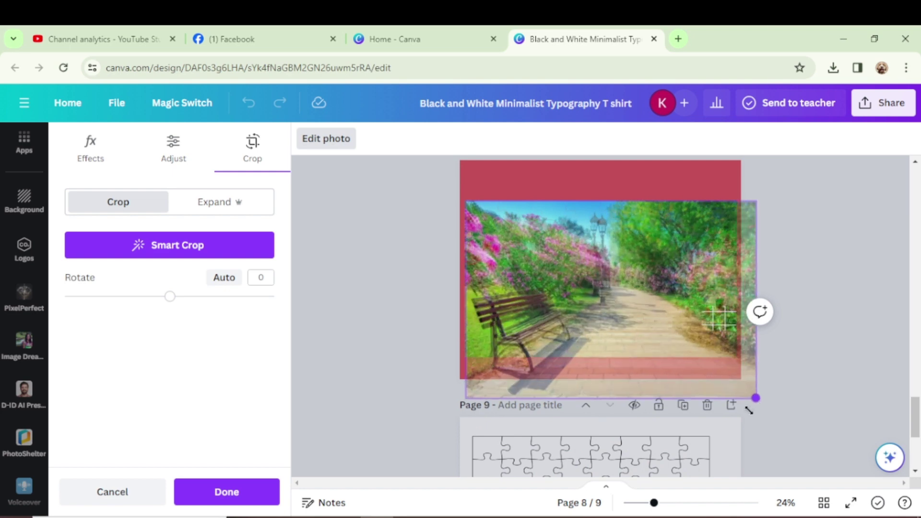
pyautogui.click(831, 354)
pyautogui.click(727, 288)
pyautogui.doubleClick(727, 287)
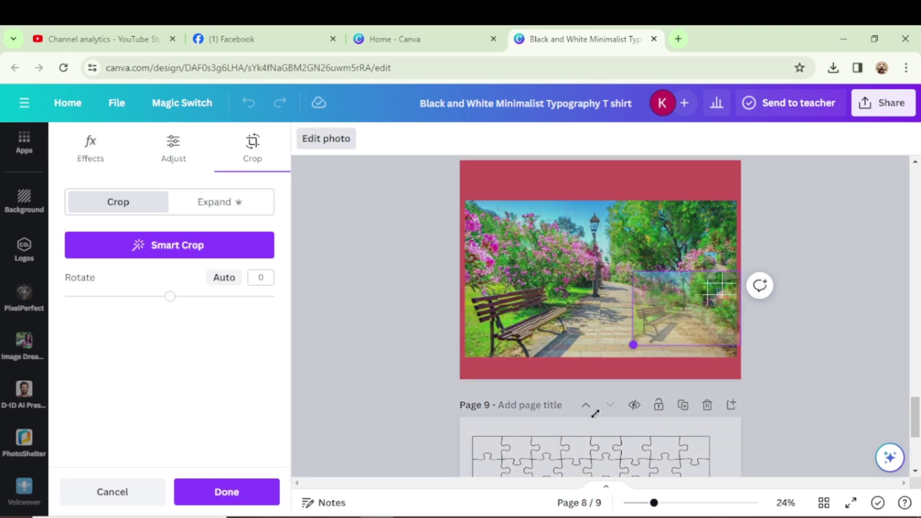
pyautogui.moveTo(591, 320); pyautogui.dragTo(575, 302)
pyautogui.moveTo(489, 377); pyautogui.dragTo(509, 349)
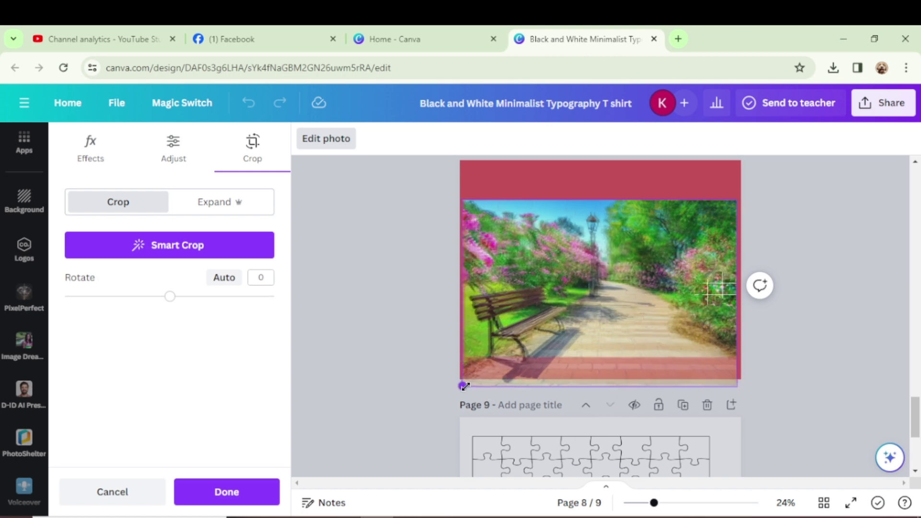
pyautogui.moveTo(747, 393); pyautogui.dragTo(741, 384)
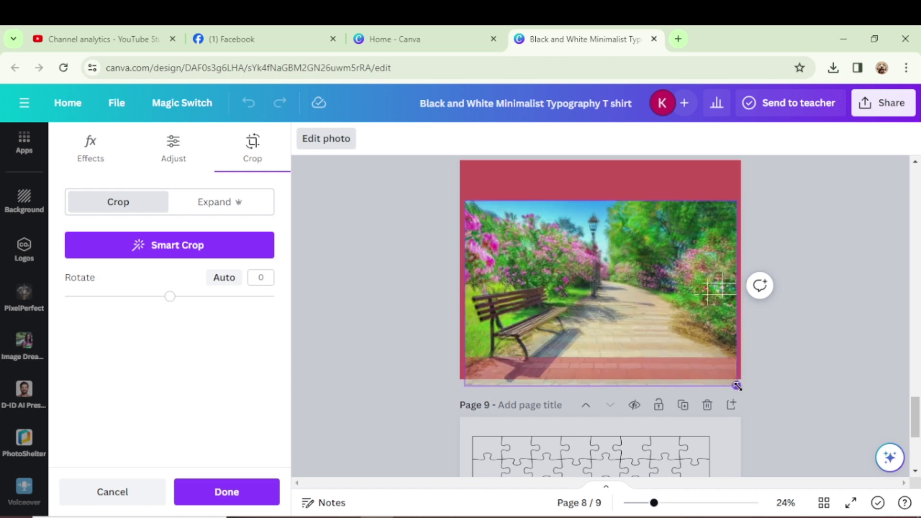
pyautogui.click(818, 289)
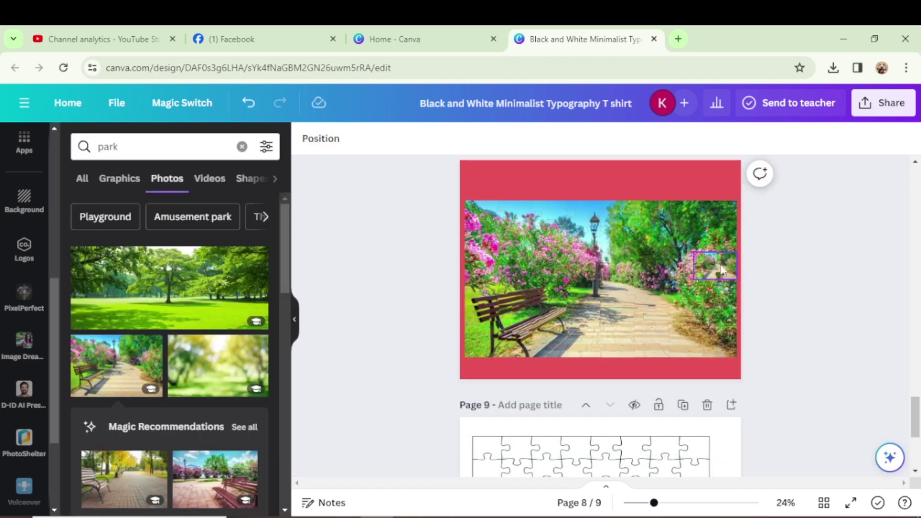
pyautogui.doubleClick(721, 269)
pyautogui.moveTo(601, 381); pyautogui.dragTo(564, 325)
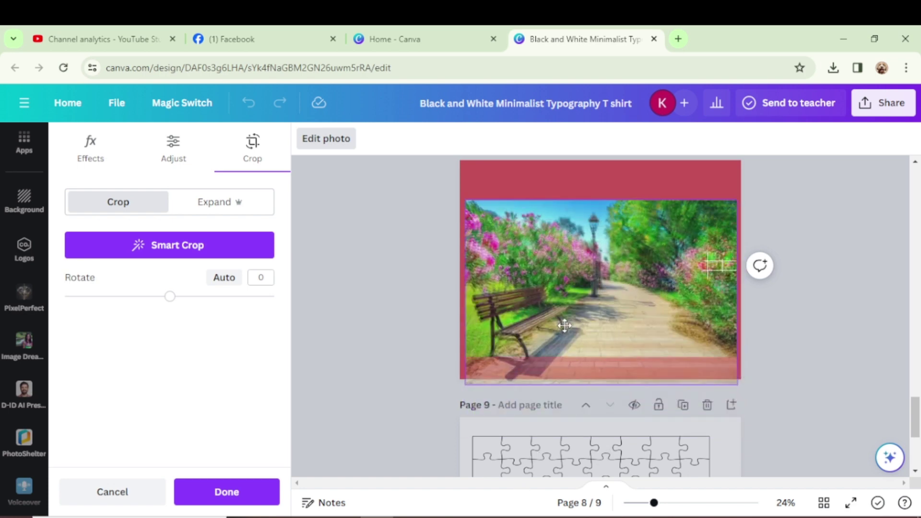
pyautogui.click(824, 258)
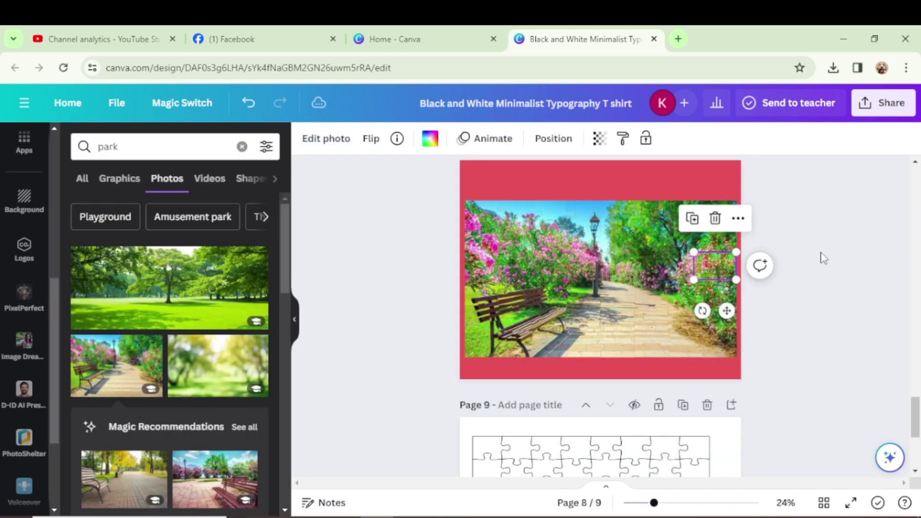
pyautogui.click(847, 503)
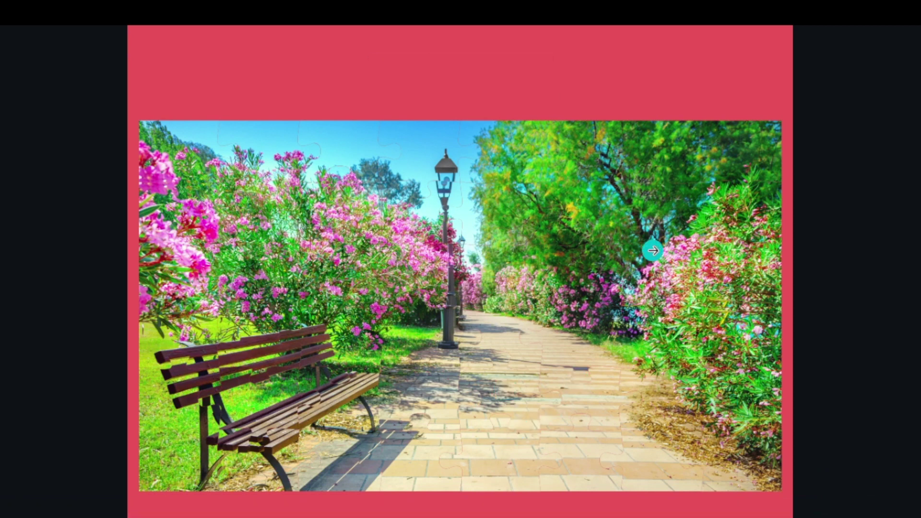
pyautogui.moveTo(820, 504)
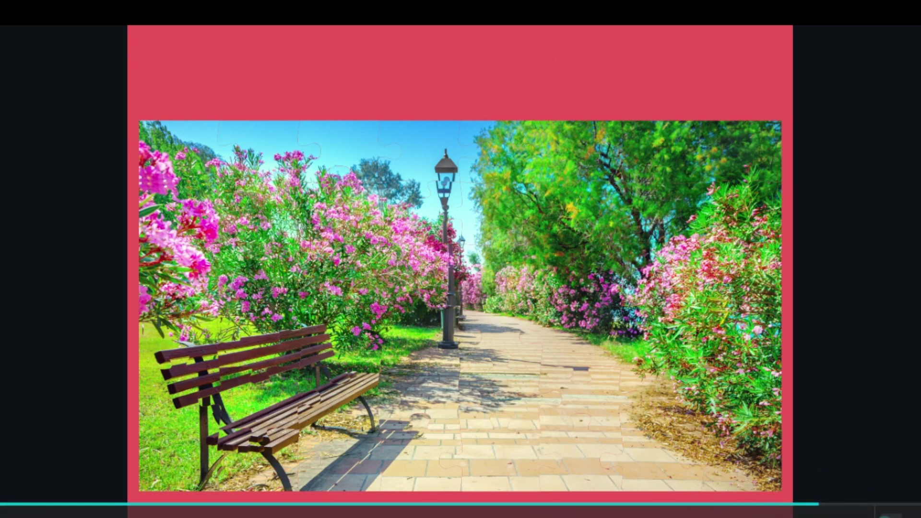
# Exit the preview, resize the selected puzzle pieces on page 8 to 17.5 × 10.1, and open Share.
pyautogui.press('Escape')
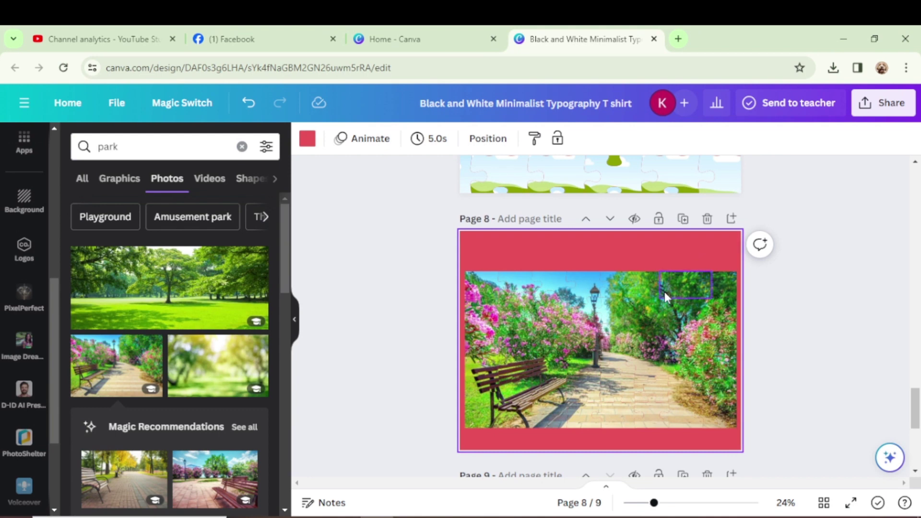
pyautogui.moveTo(830, 421)
pyautogui.mouseDown()
pyautogui.moveTo(412, 263)
pyautogui.moveTo(456, 263)
pyautogui.mouseUp()
pyautogui.moveTo(548, 309); pyautogui.dragTo(569, 318)
pyautogui.moveTo(739, 428); pyautogui.dragTo(736, 422)
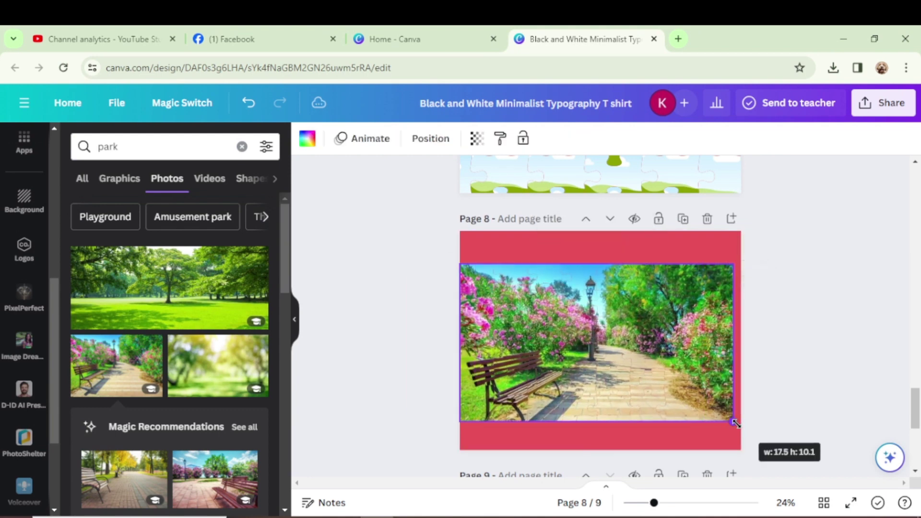
pyautogui.click(626, 377)
pyautogui.click(882, 102)
# Download only page 8 of the design as a PNG.
pyautogui.scroll(-2, 698, 364)
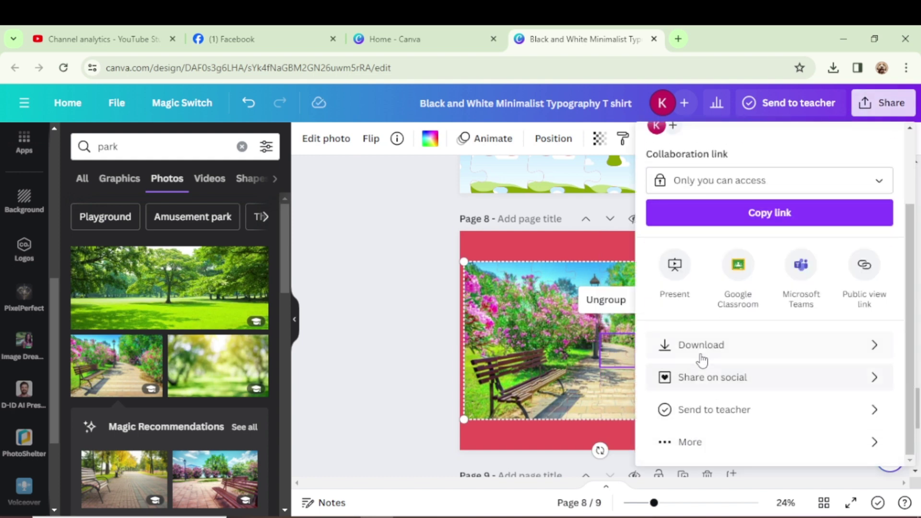
pyautogui.click(700, 348)
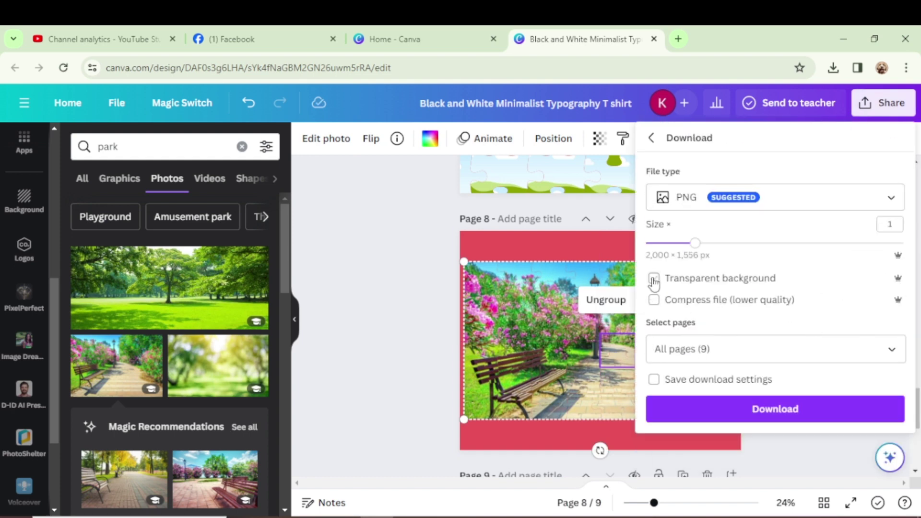
pyautogui.click(892, 350)
pyautogui.click(864, 132)
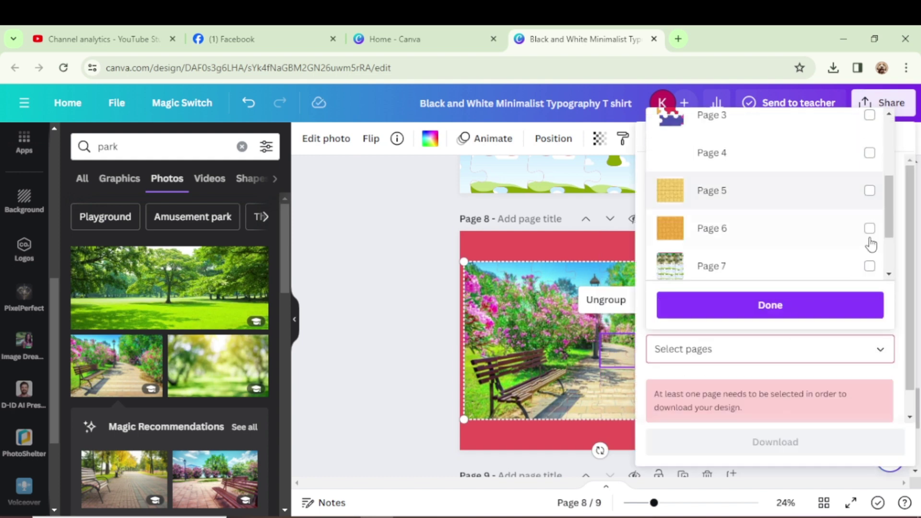
pyautogui.scroll(-3, 870, 245)
pyautogui.click(869, 217)
pyautogui.click(768, 305)
pyautogui.click(775, 408)
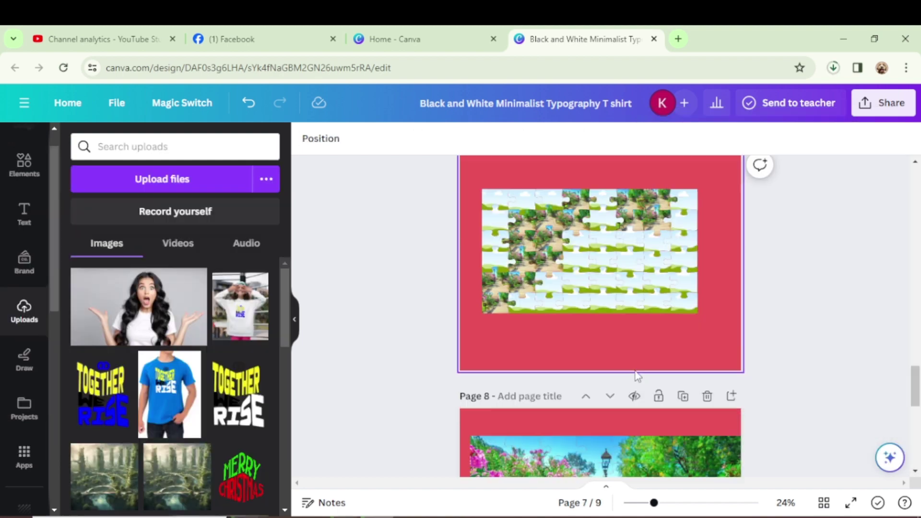
pyautogui.scroll(-5, 637, 378)
pyautogui.scroll(3, 672, 269)
# Duplicate page 8 to create page 9.
pyautogui.click(683, 238)
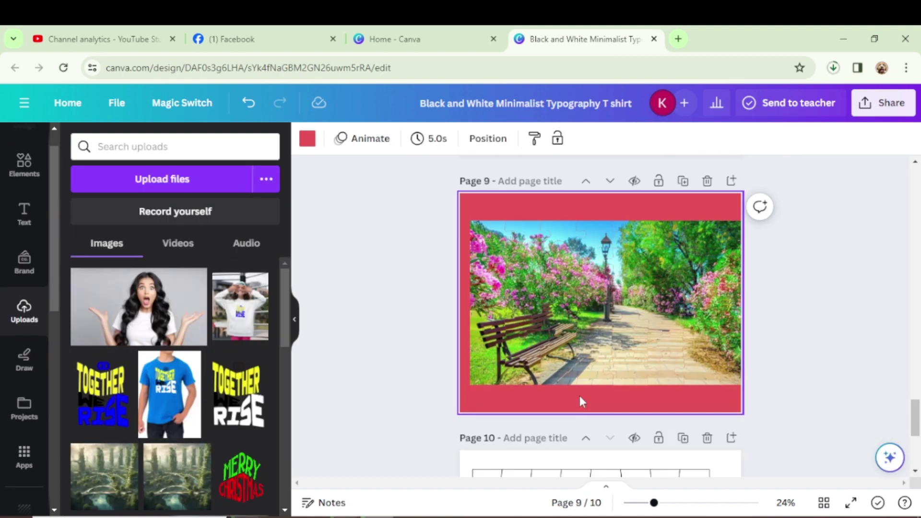
pyautogui.scroll(-3, 579, 396)
pyautogui.scroll(3, 564, 400)
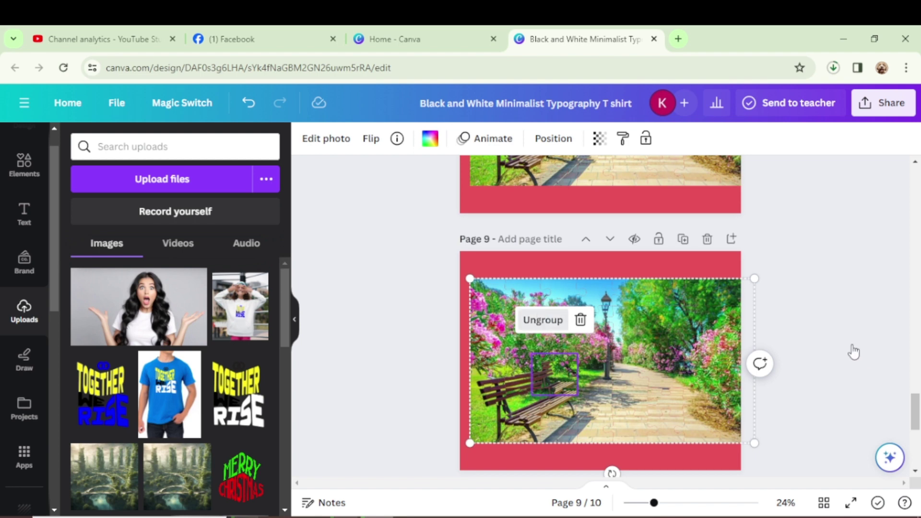
# Drag the first puzzle pieces on page 9 toward the bottom border and top-left.
pyautogui.click(854, 351)
pyautogui.click(477, 288)
pyautogui.moveTo(478, 288)
pyautogui.mouseDown()
pyautogui.moveTo(480, 435)
pyautogui.moveTo(541, 468)
pyautogui.mouseUp()
pyautogui.moveTo(599, 345); pyautogui.dragTo(519, 367)
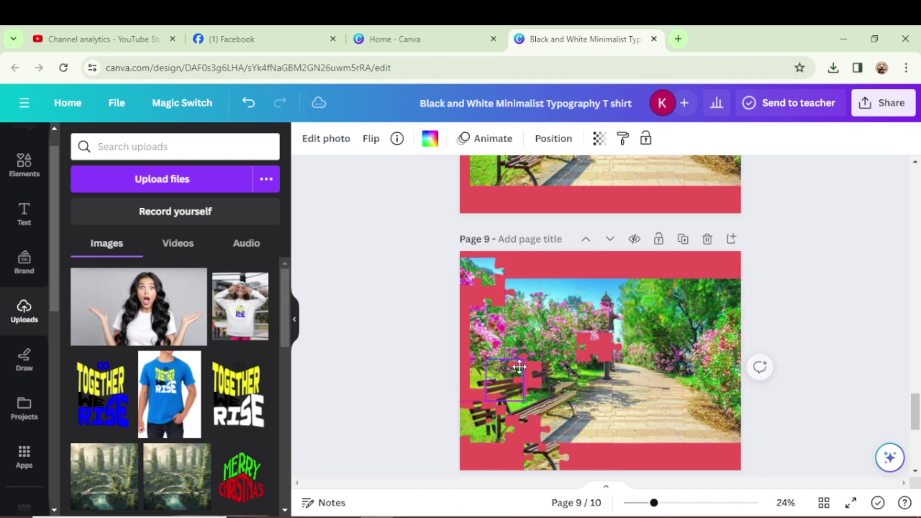
pyautogui.moveTo(546, 334); pyautogui.dragTo(506, 275)
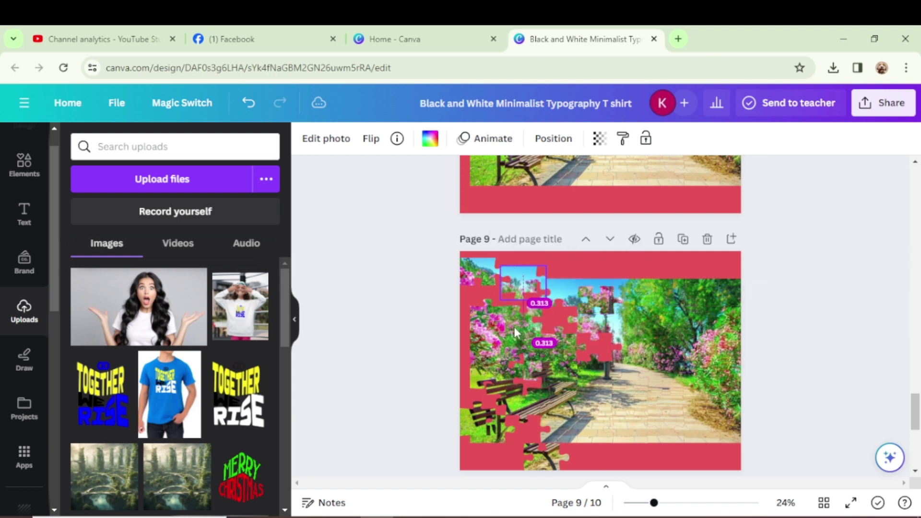
pyautogui.moveTo(493, 359)
pyautogui.mouseDown()
pyautogui.moveTo(478, 374)
pyautogui.moveTo(645, 451)
pyautogui.mouseUp()
# Scatter more pieces from the right edge across the red page, opening gaps.
pyautogui.moveTo(624, 422); pyautogui.dragTo(514, 421)
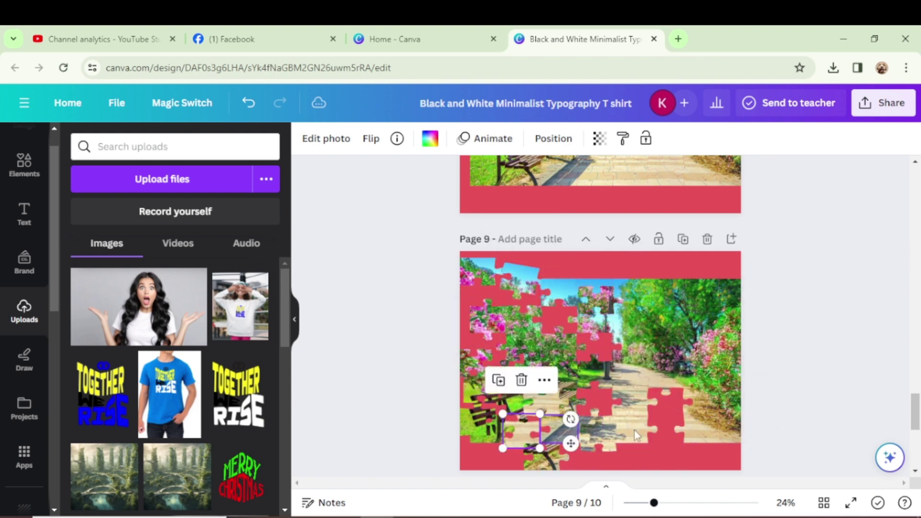
pyautogui.moveTo(661, 413)
pyautogui.mouseDown()
pyautogui.moveTo(576, 350)
pyautogui.moveTo(618, 397)
pyautogui.moveTo(532, 384)
pyautogui.moveTo(527, 417)
pyautogui.mouseUp()
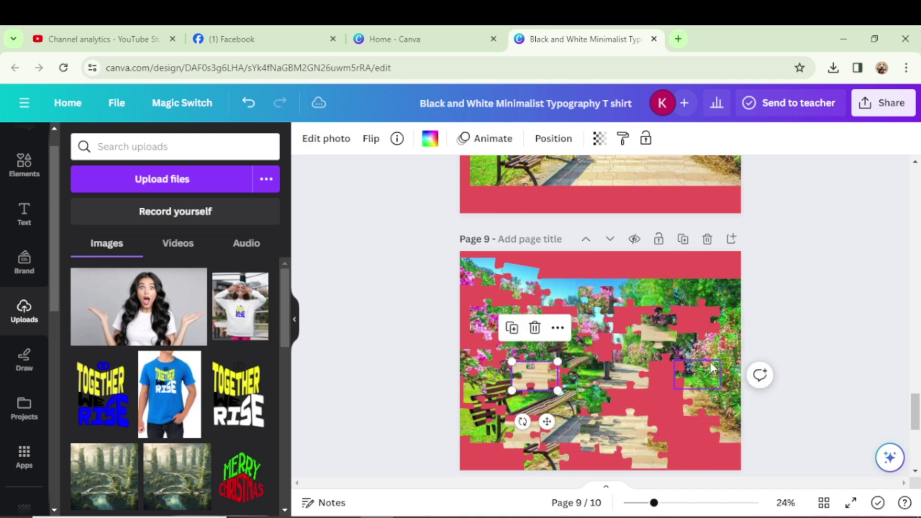
pyautogui.moveTo(681, 384)
pyautogui.mouseDown()
pyautogui.moveTo(715, 400)
pyautogui.moveTo(543, 322)
pyautogui.mouseUp()
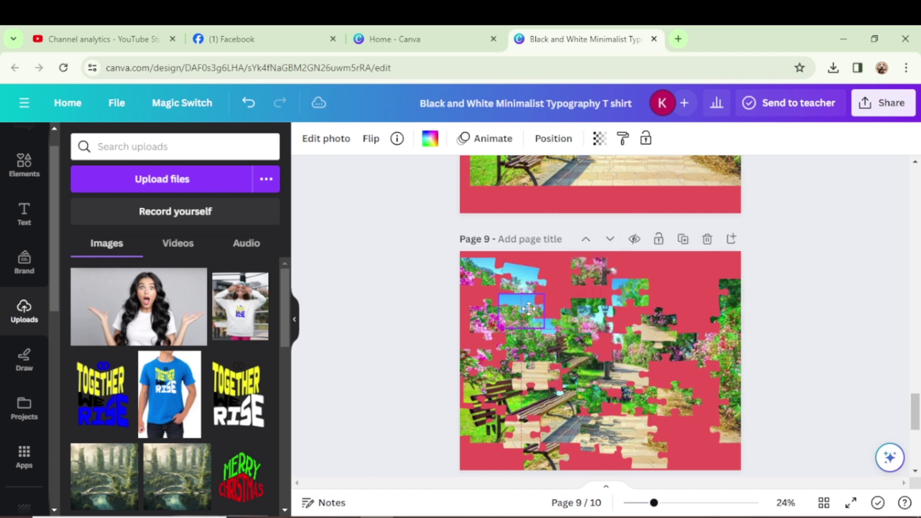
pyautogui.moveTo(729, 317); pyautogui.dragTo(605, 314)
pyautogui.click(719, 390)
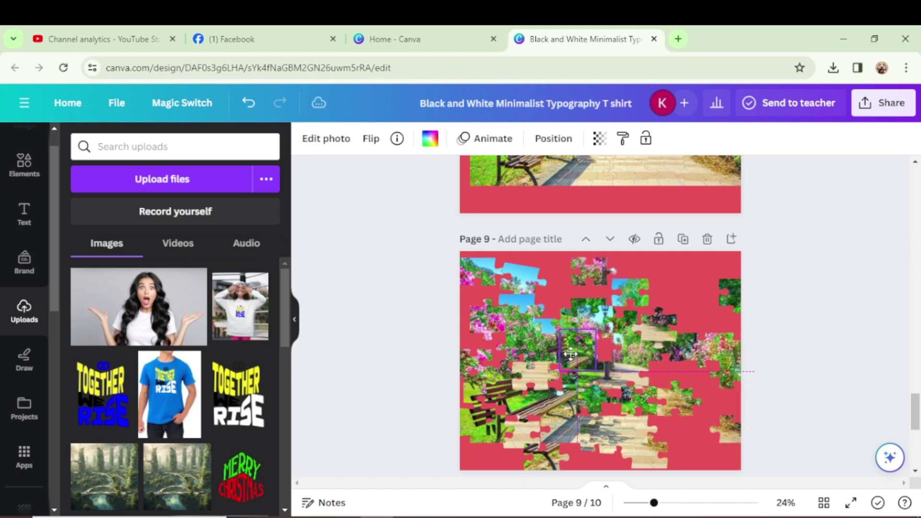
pyautogui.moveTo(570, 354)
pyautogui.mouseDown()
pyautogui.moveTo(690, 382)
pyautogui.moveTo(654, 388)
pyautogui.mouseUp()
pyautogui.moveTo(721, 439); pyautogui.dragTo(685, 291)
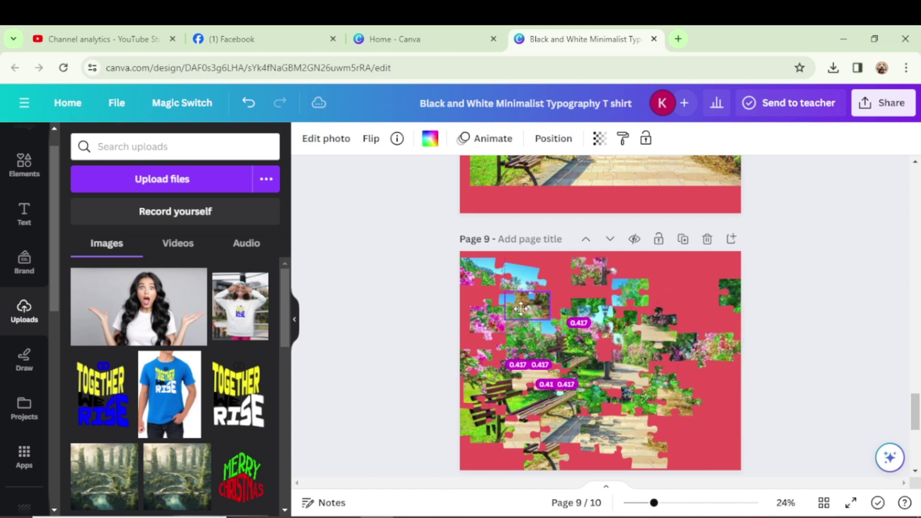